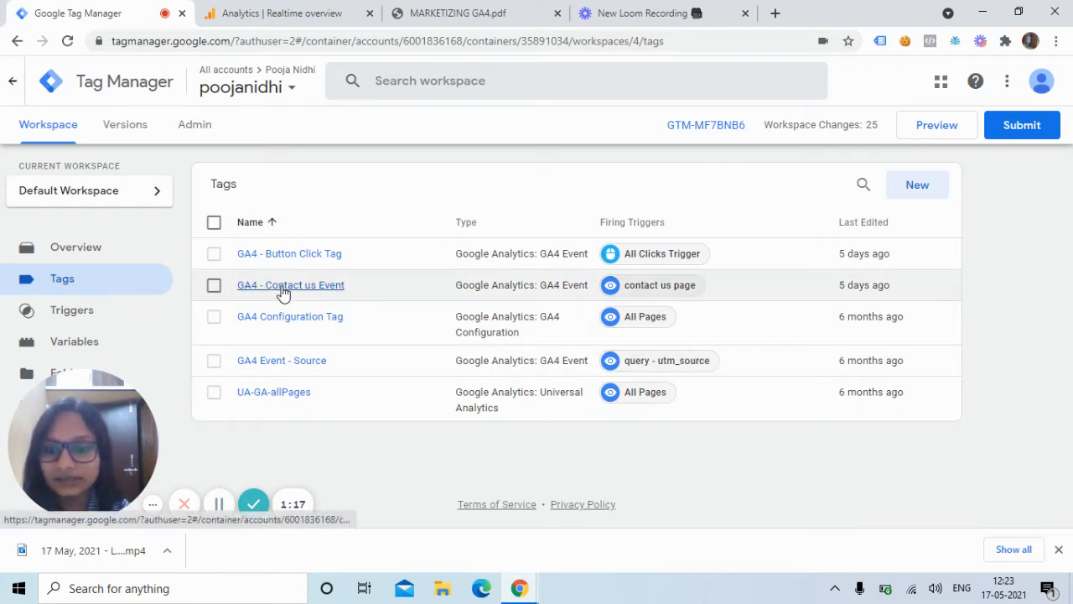
Open the GA4 - Contact us Event tag for editing and choose Google Analytics: GA4 Event as its tag type
left_click(284, 287)
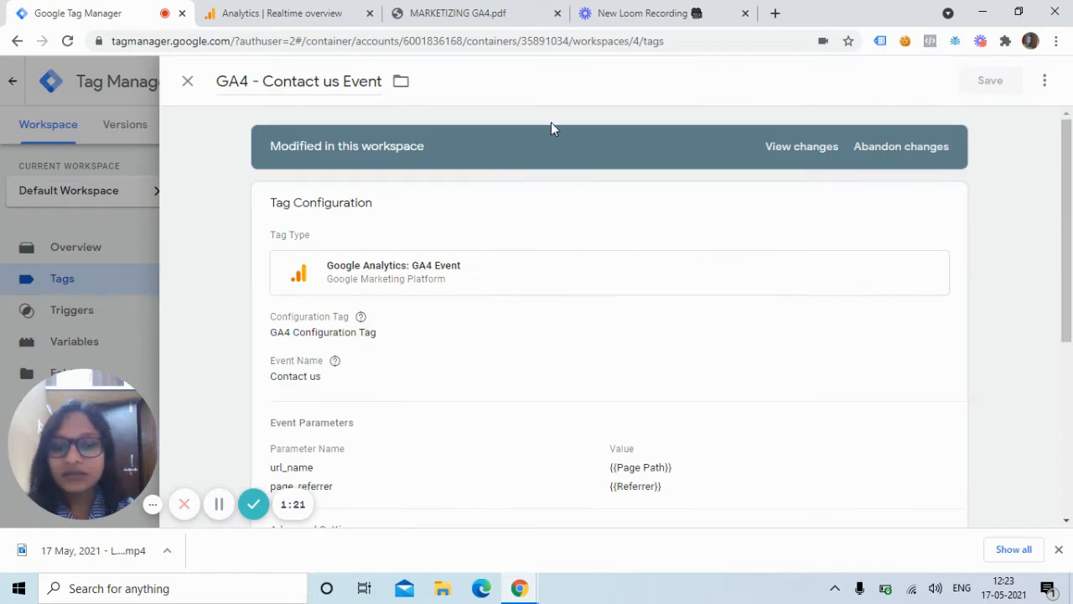
scroll(1064, 204, "down", 1)
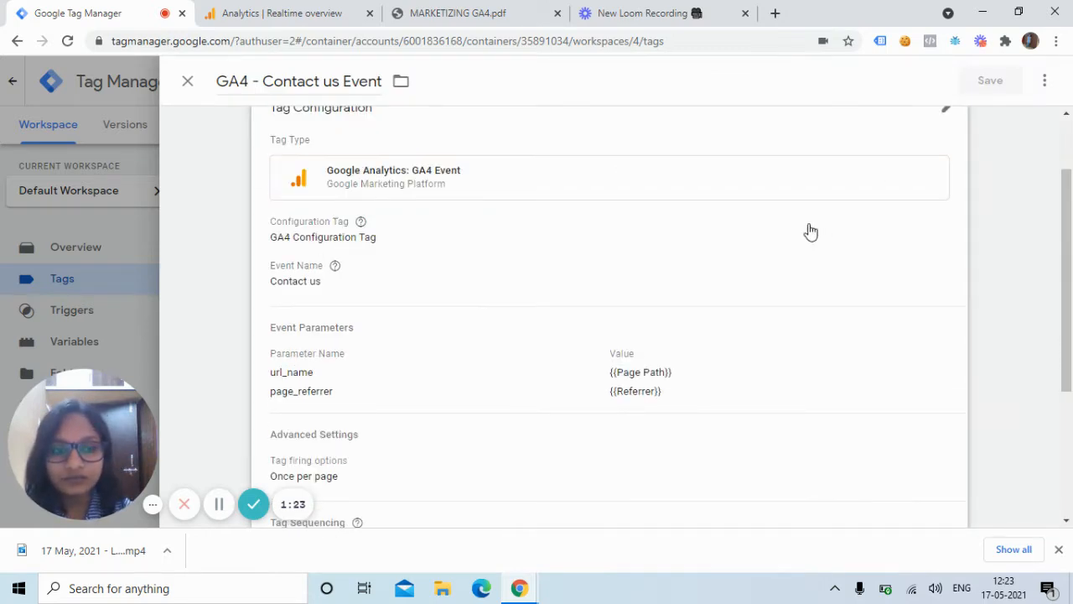
left_click(626, 190)
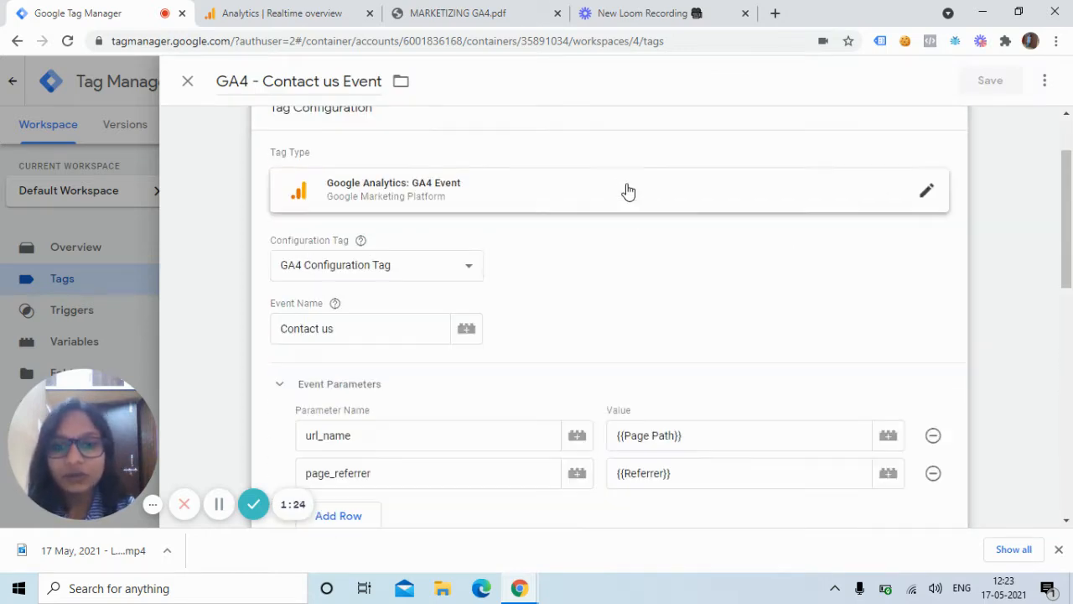
left_click(922, 191)
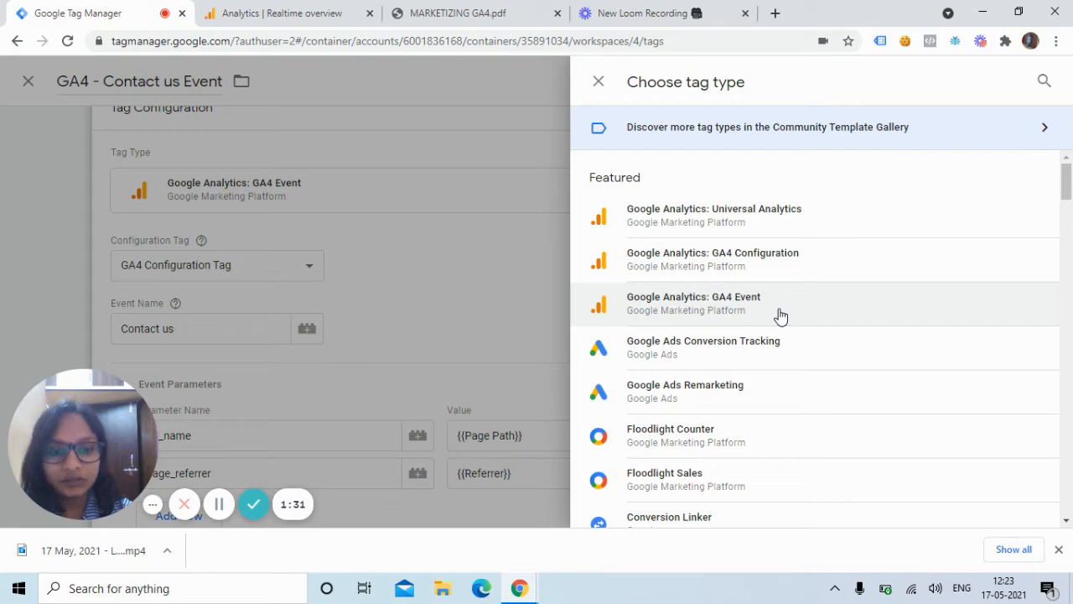
left_click(779, 309)
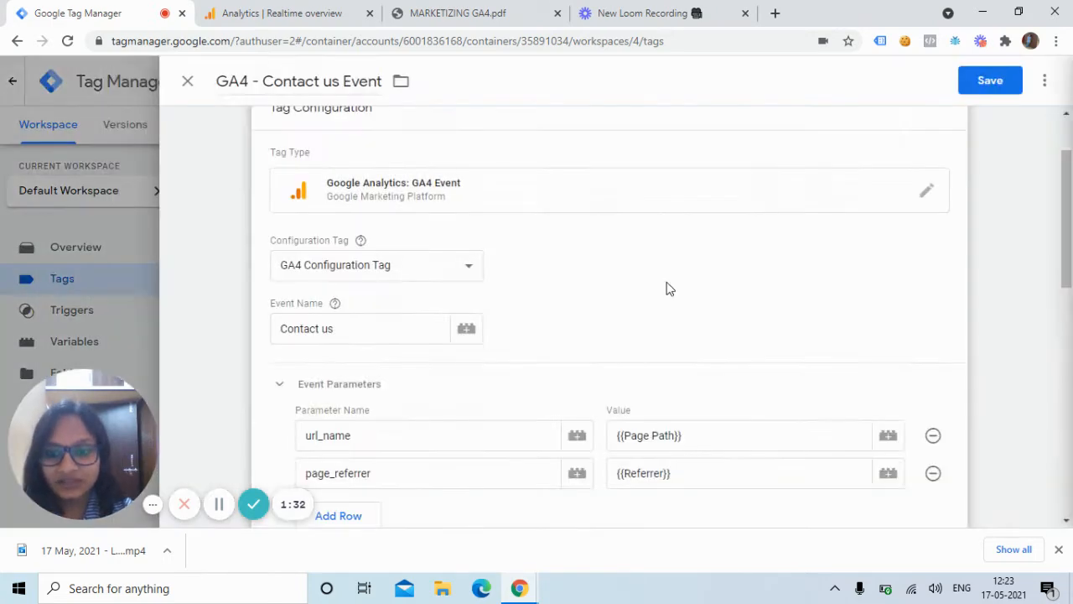
Review the tag's configuration tag options, event name, event parameters and user properties
left_click(470, 268)
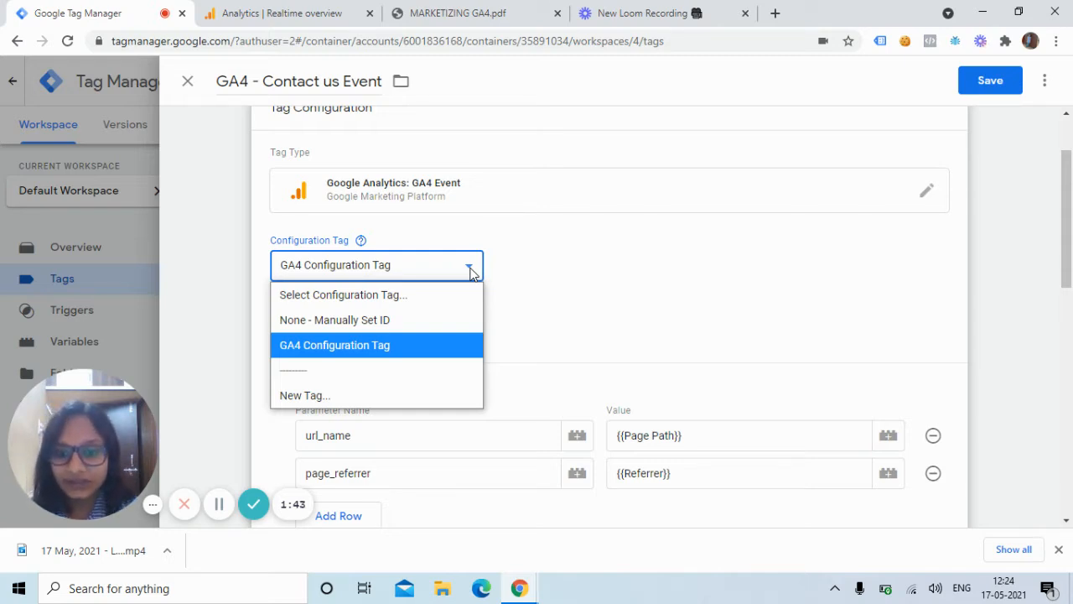
left_click(471, 273)
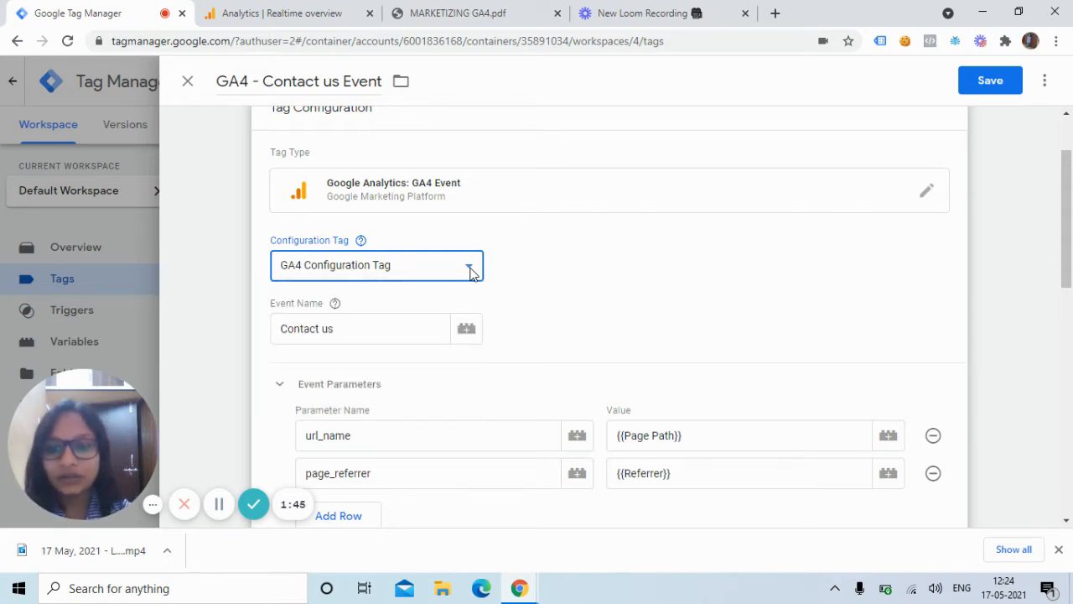
left_click(372, 329)
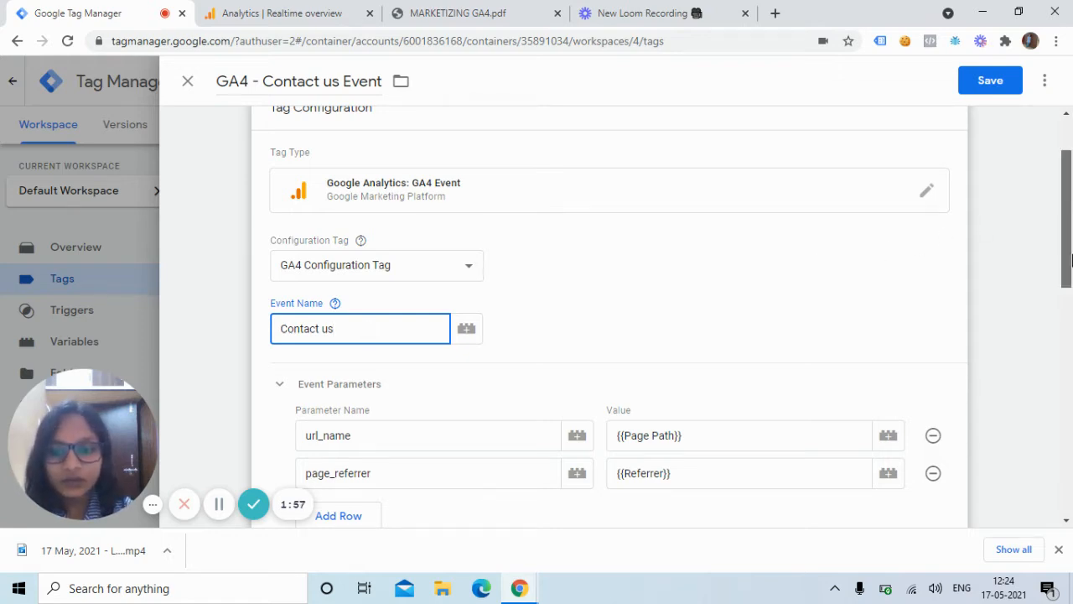
scroll(451, 268, "down", 2)
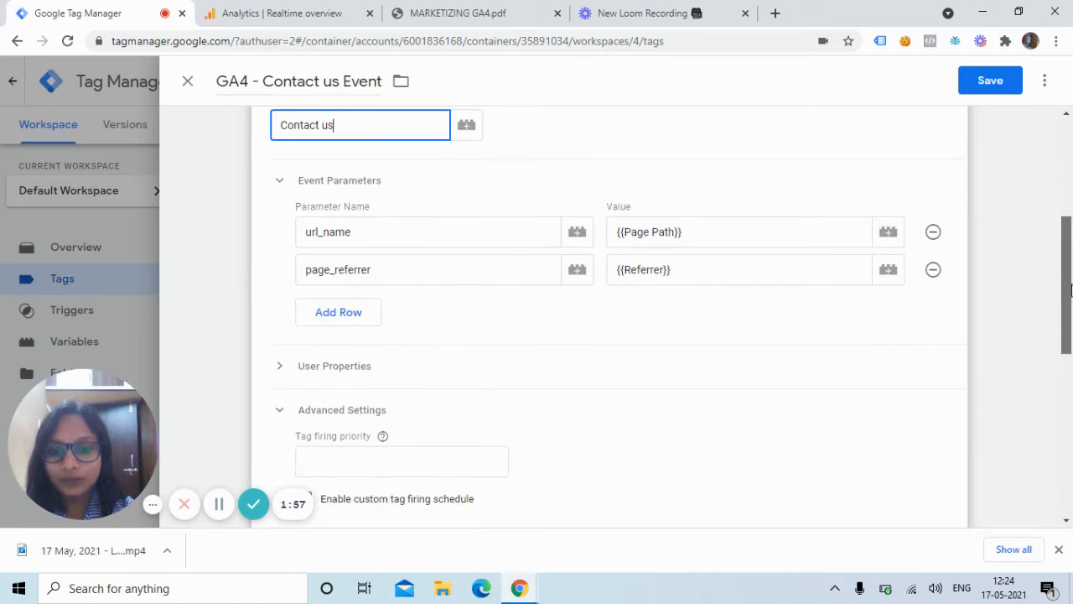
left_click(363, 231)
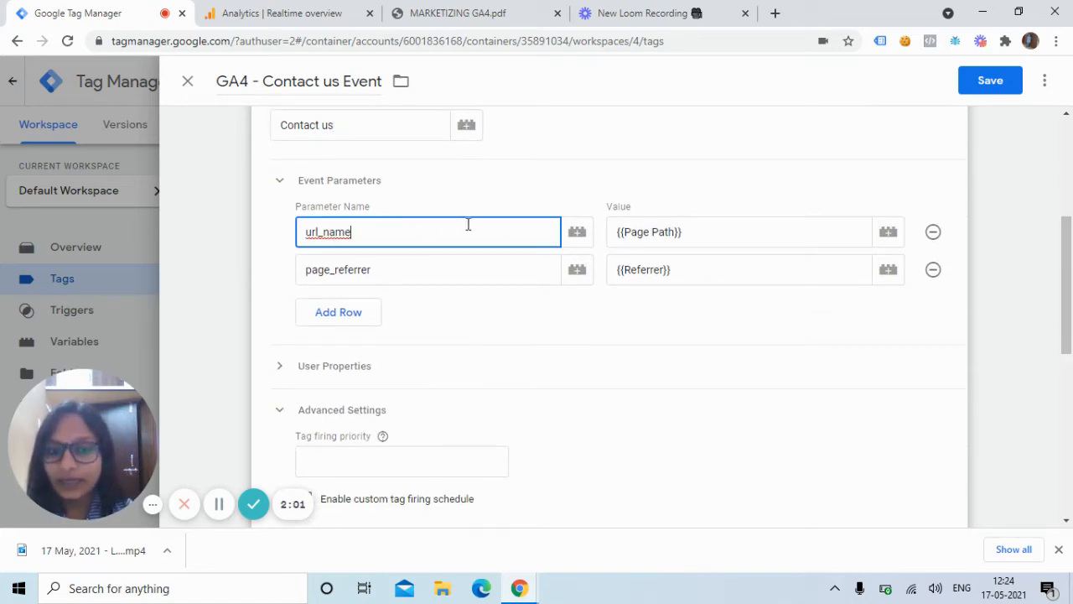
left_click(433, 266)
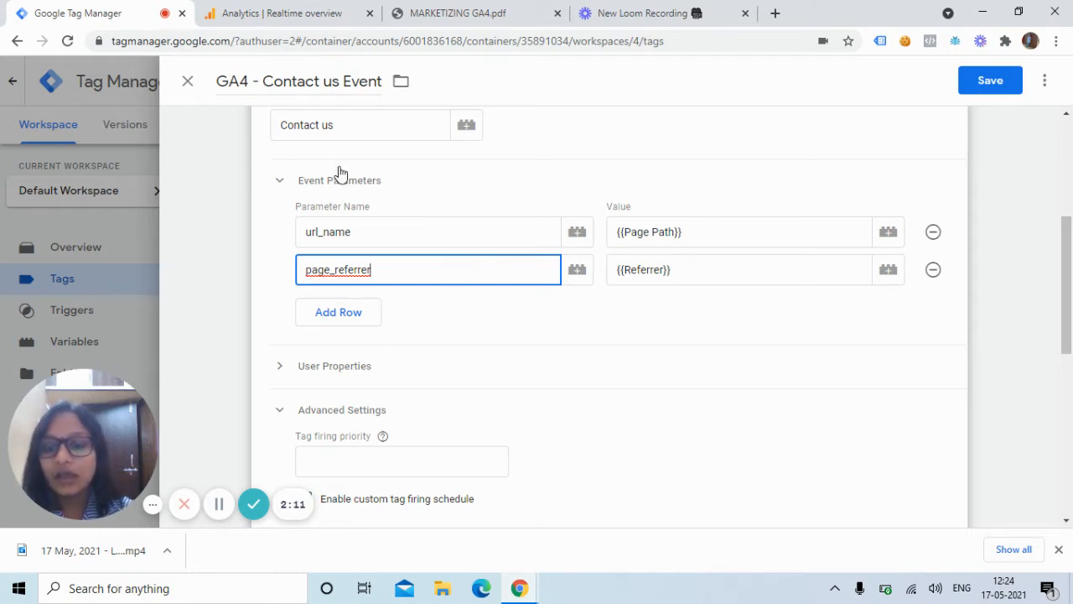
left_click(281, 371)
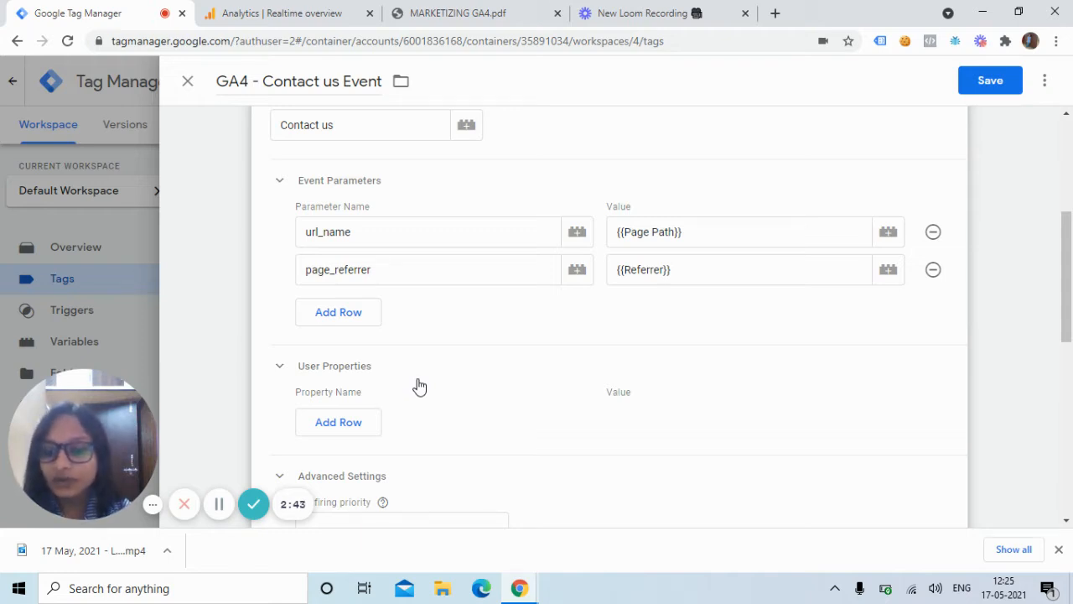
left_click(456, 272)
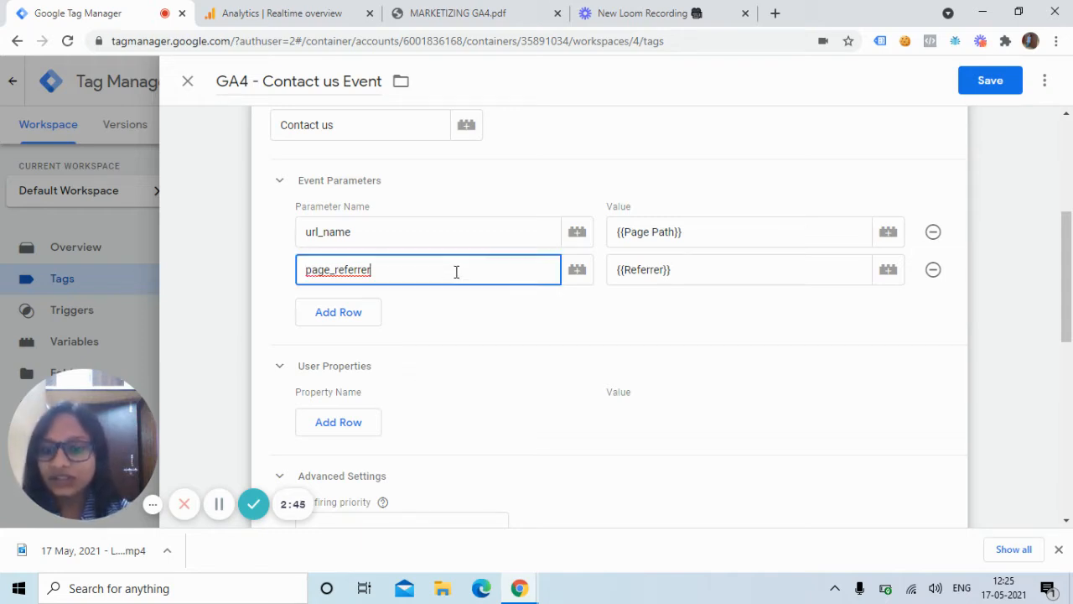
left_click(427, 237)
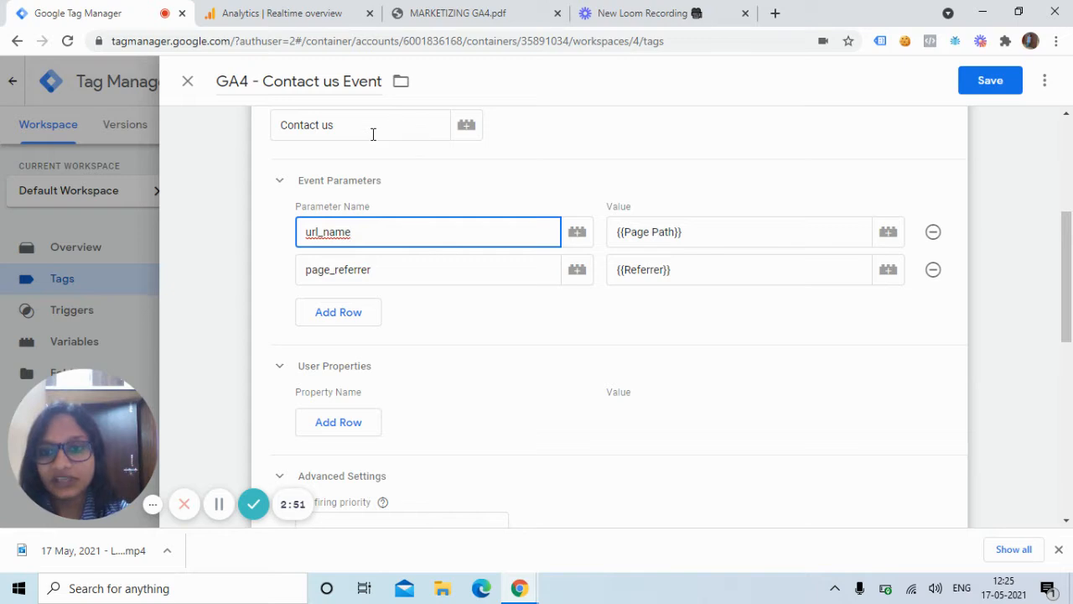
Open the tag's contact us page firing trigger and choose Page View as its trigger type
left_click_drag(1069, 283, 1071, 450)
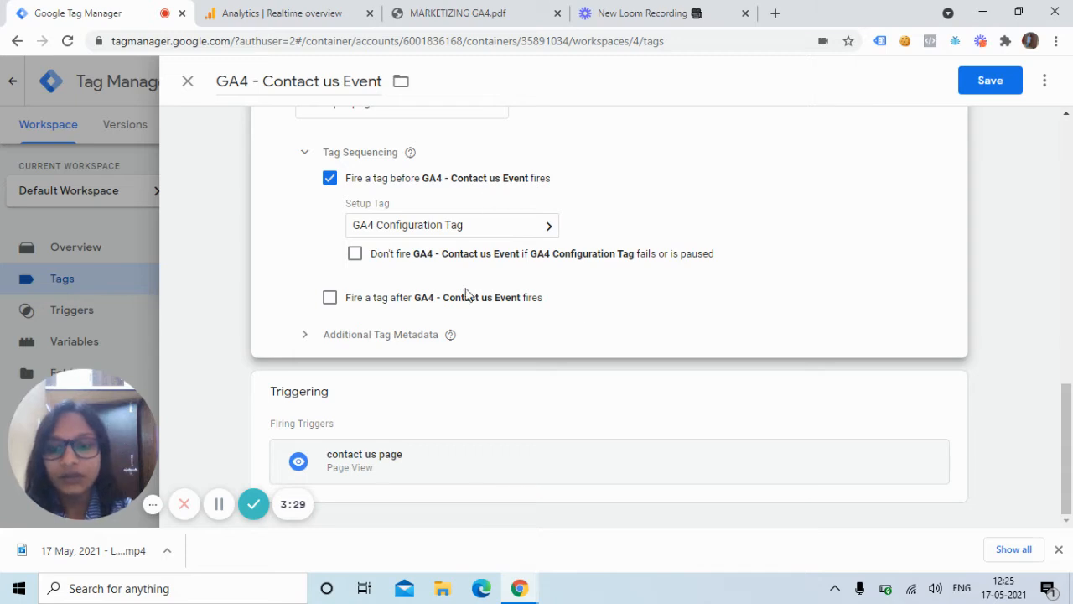
left_click(623, 400)
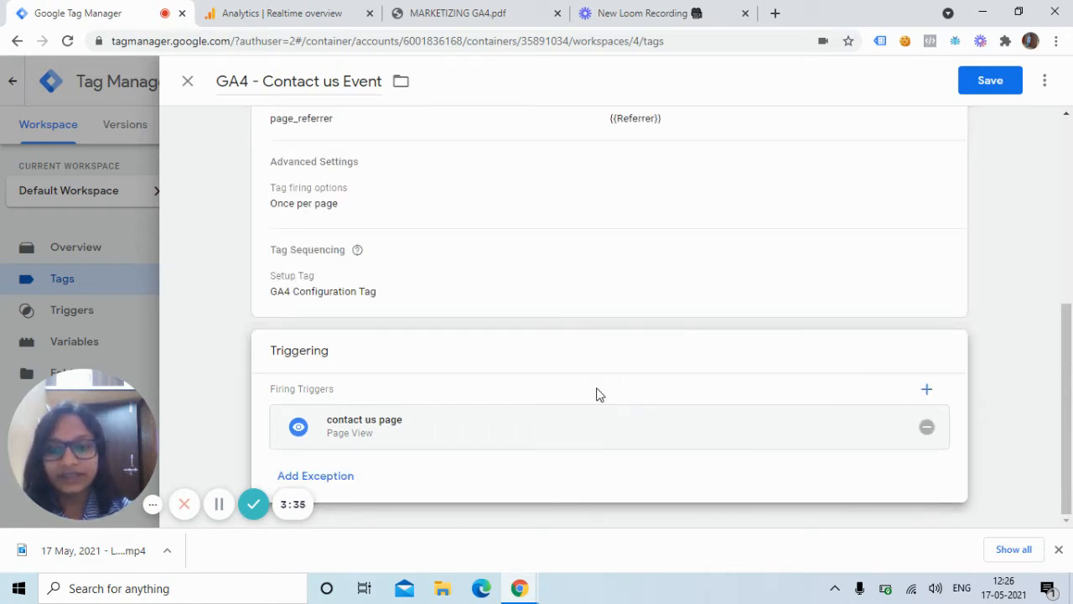
left_click(623, 441)
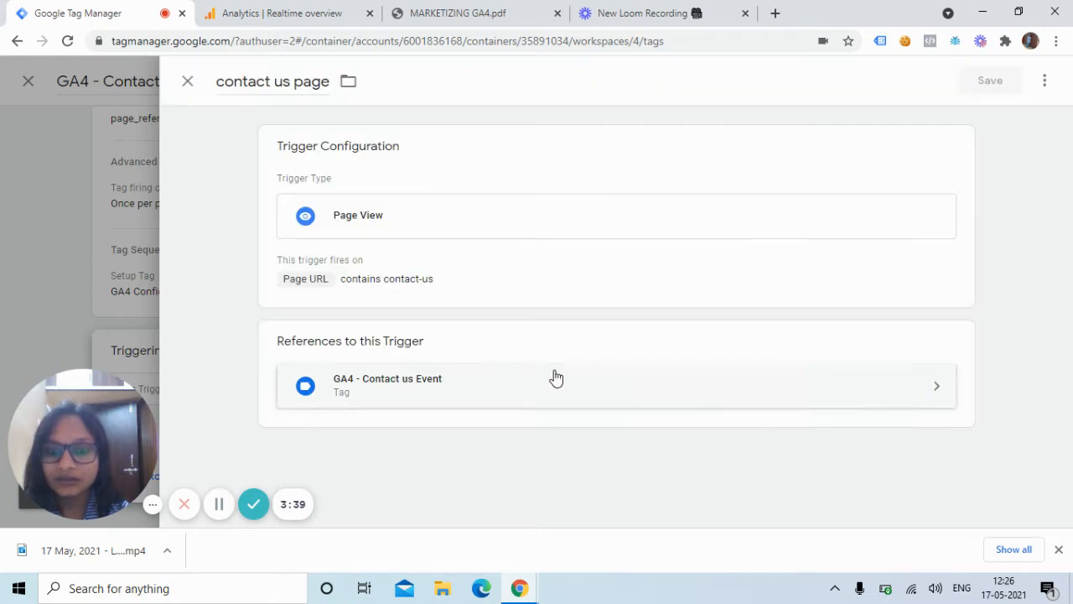
left_click(392, 226)
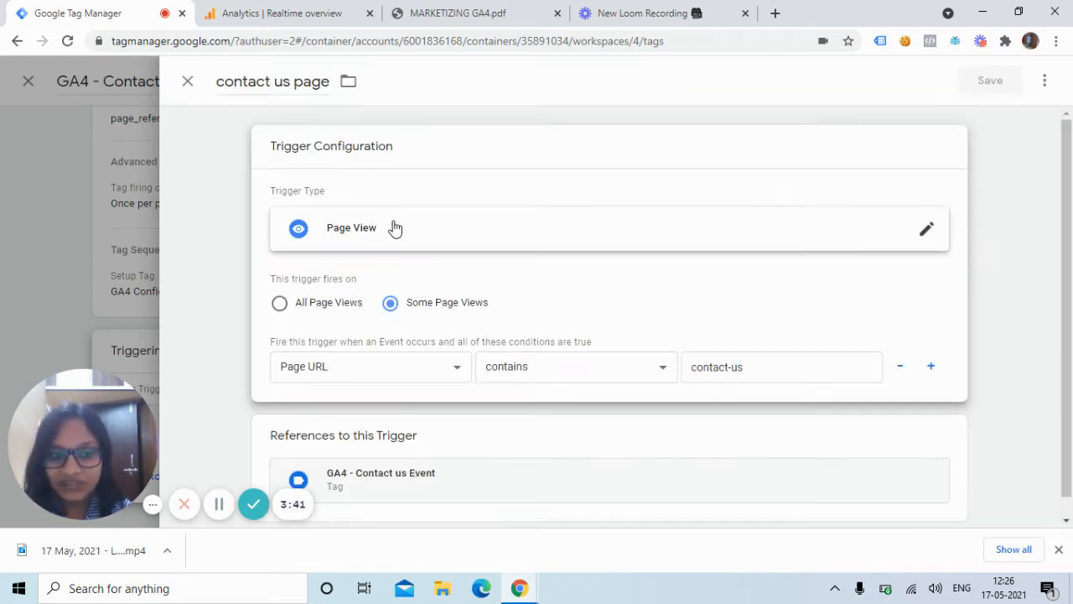
left_click(440, 226)
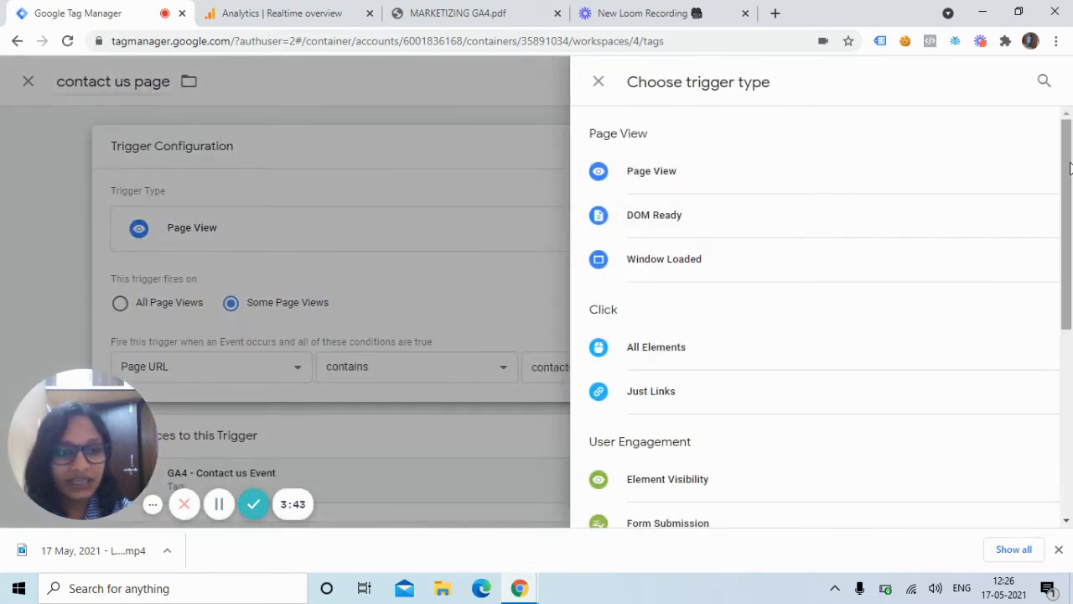
mouse_move(1069, 179)
left_mouse_down()
mouse_move(1071, 382)
mouse_move(1062, 168)
mouse_move(1071, 196)
left_mouse_up()
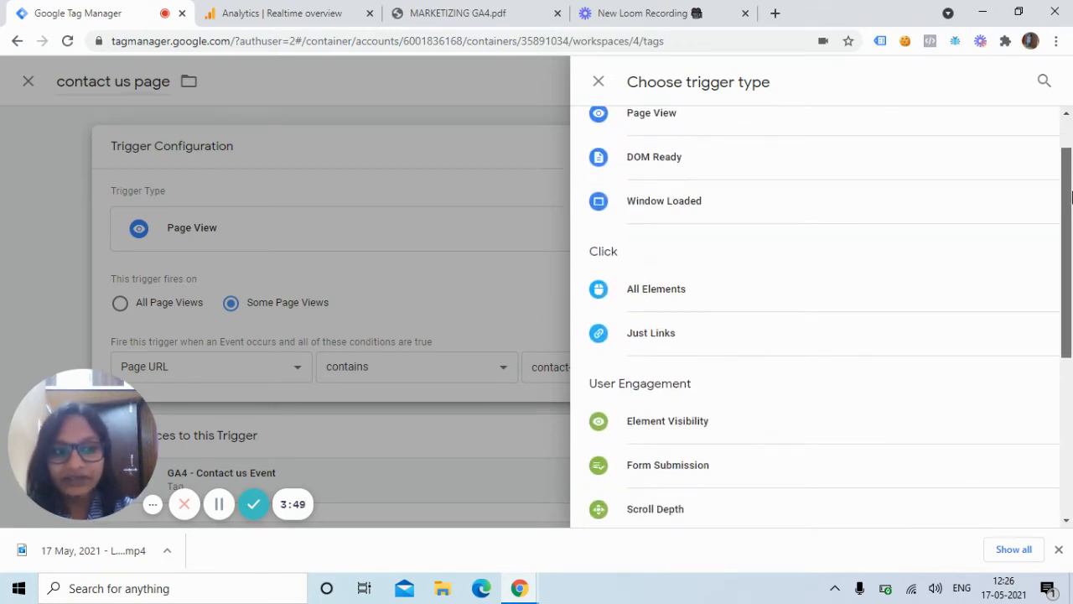
left_click_drag(1071, 196, 1071, 165)
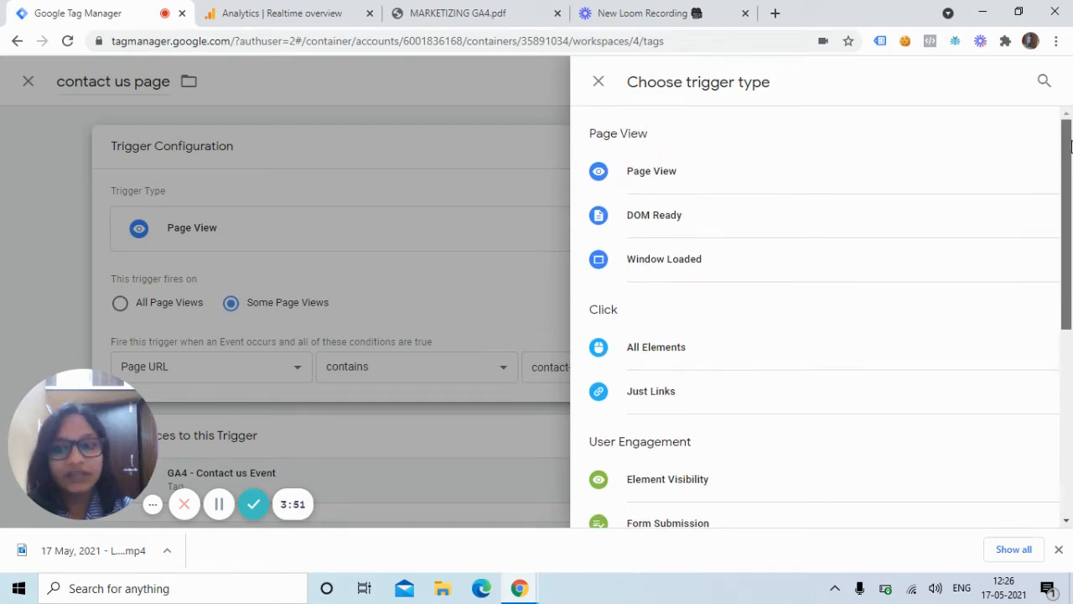
left_click(672, 173)
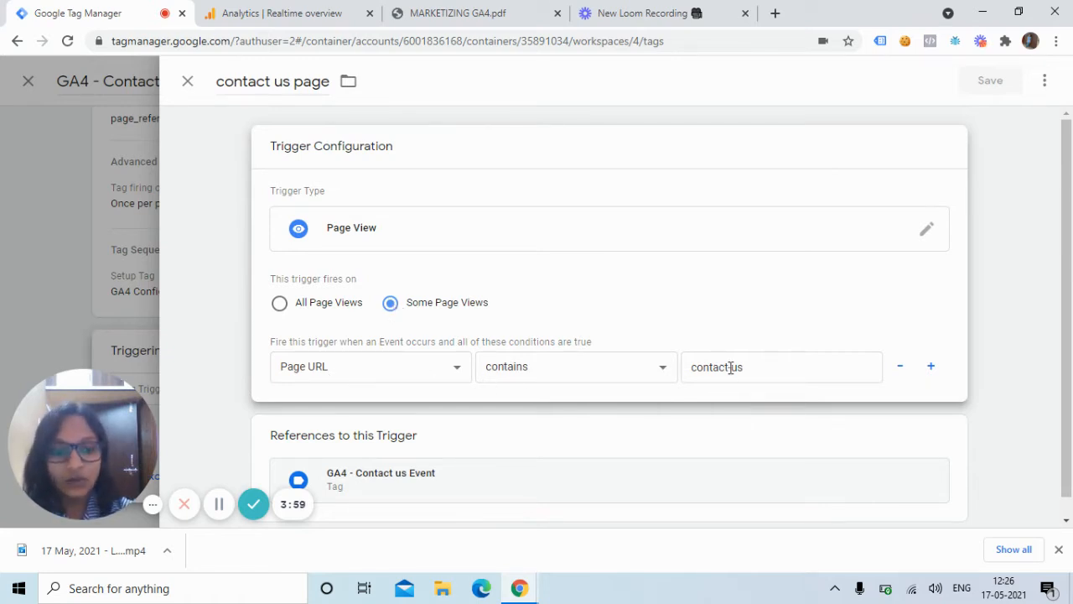
Check the trigger's Page URL condition value, close the trigger and save the GA4 - Contact us Event tag
left_click_drag(757, 367, 680, 389)
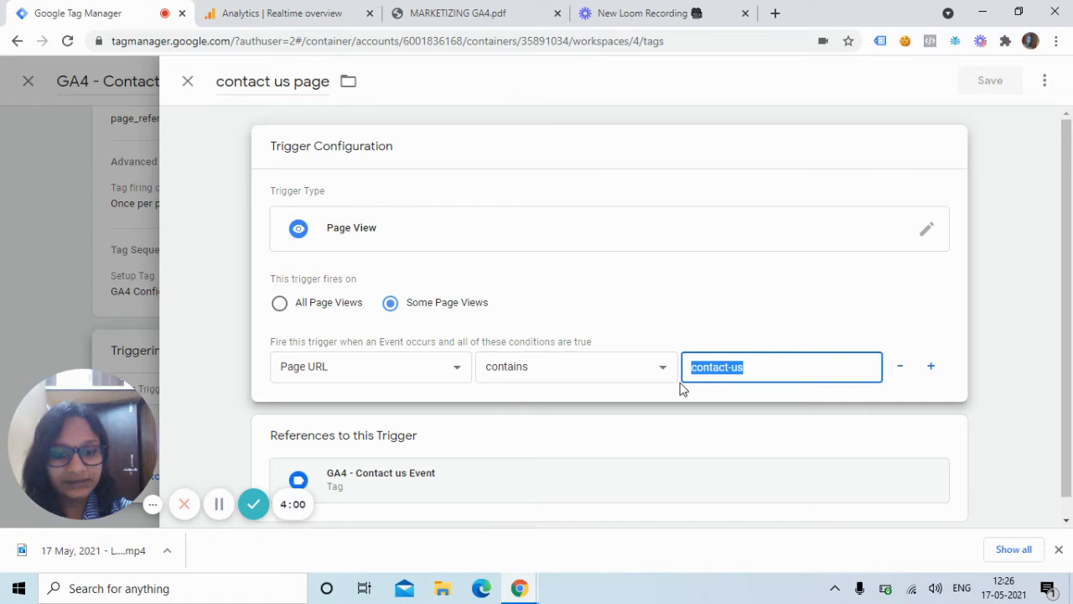
left_click(759, 371)
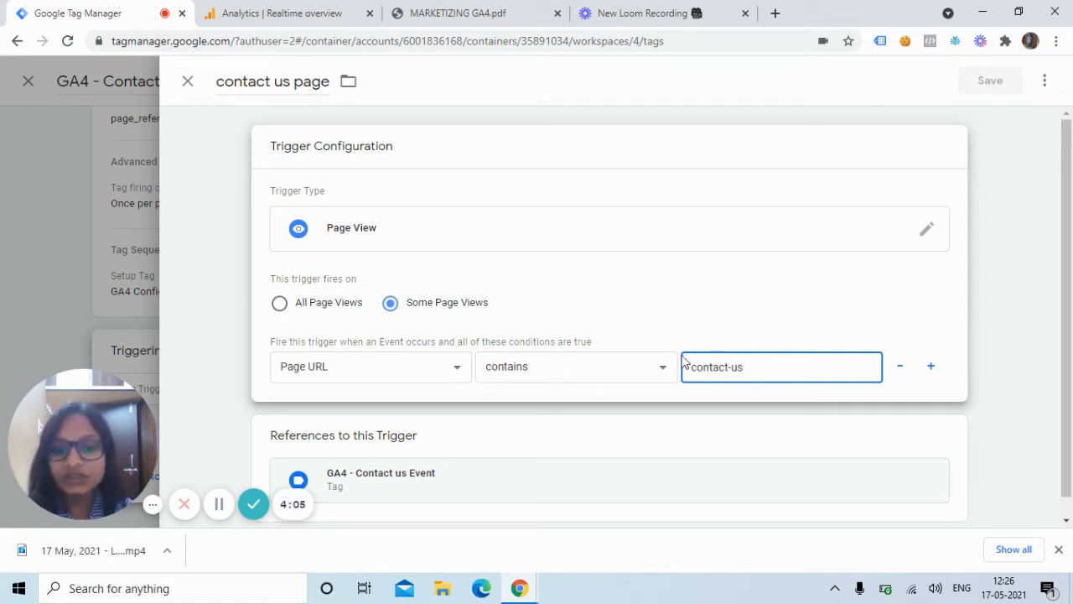
left_click(188, 83)
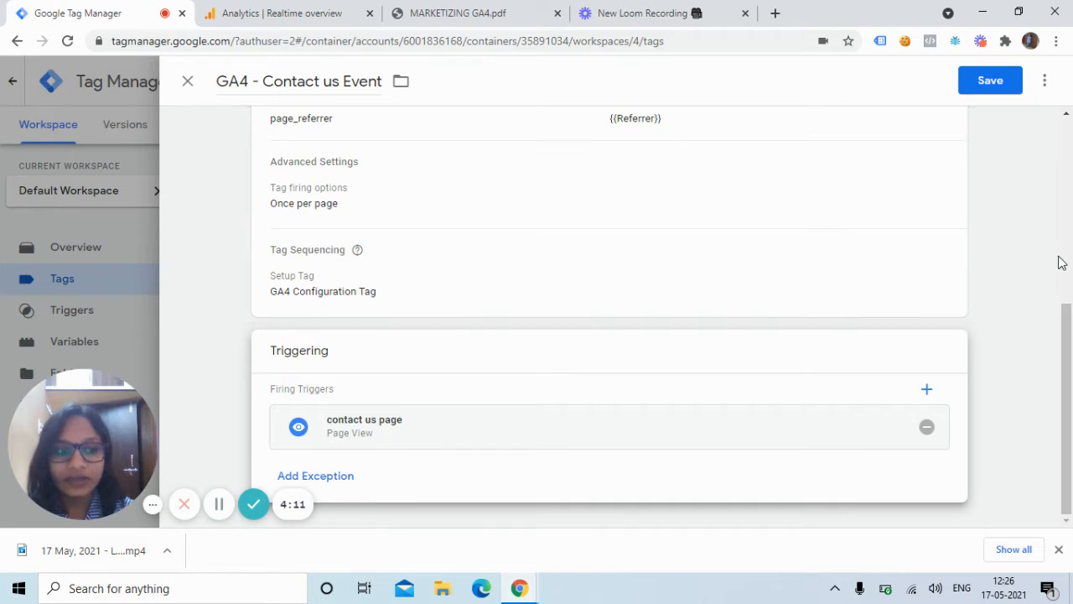
scroll(1058, 252, "up", 5)
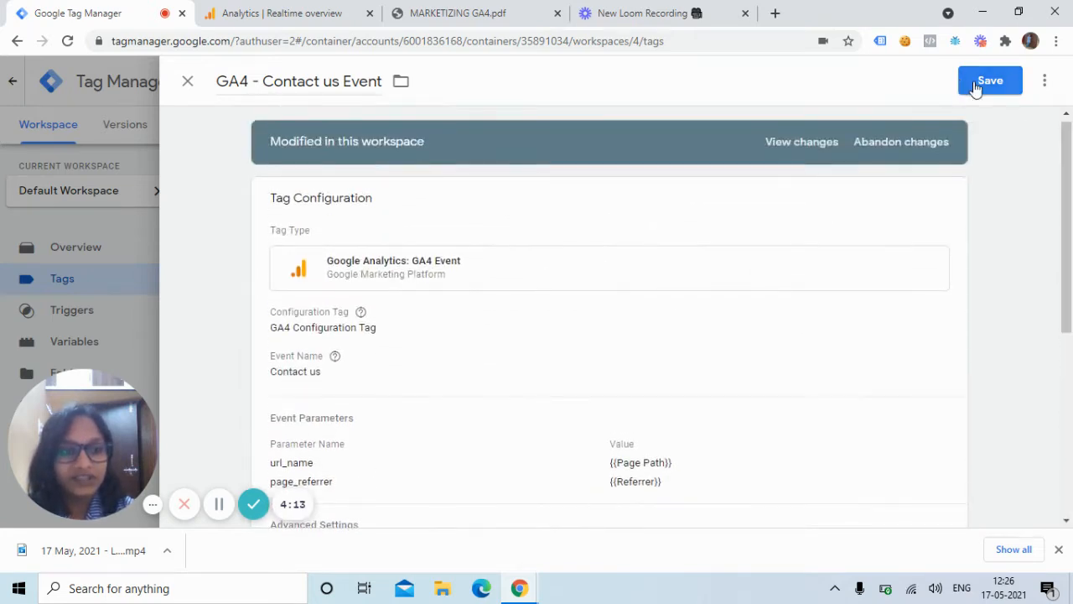
left_click(985, 82)
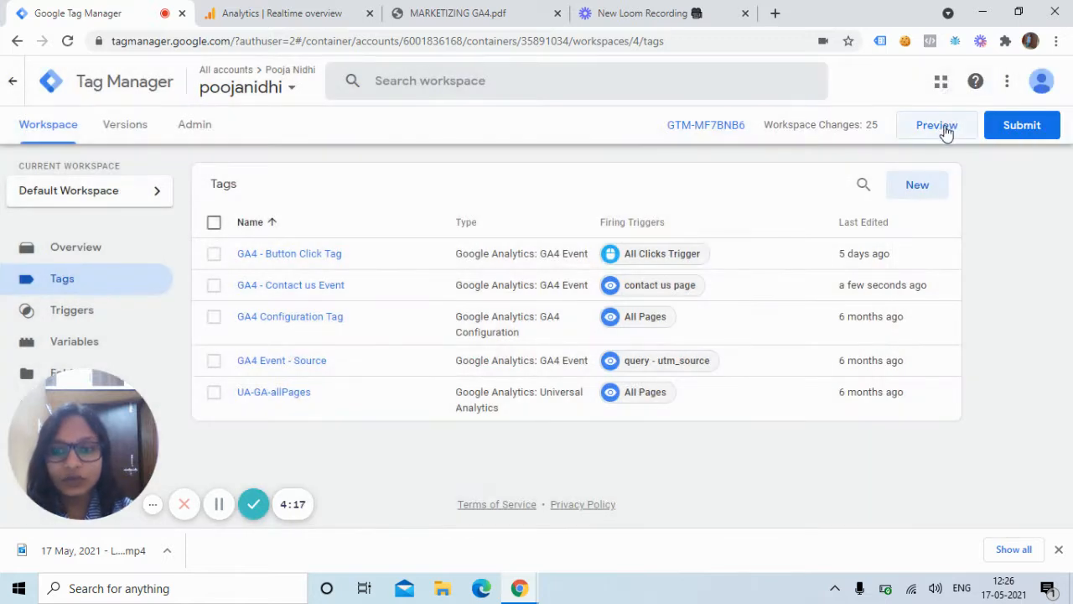
left_click(945, 130)
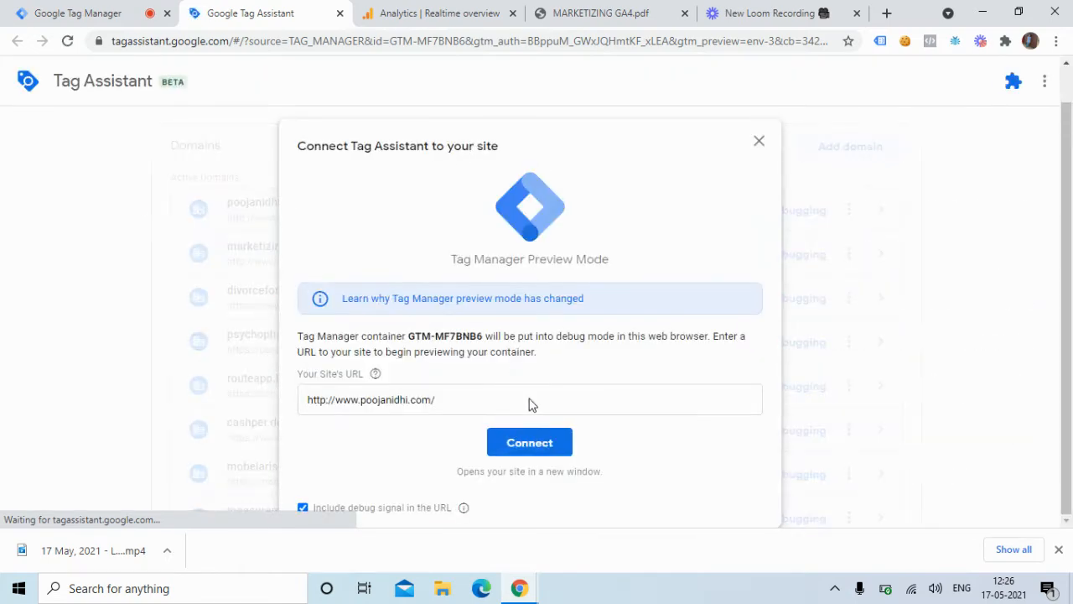
left_click(551, 445)
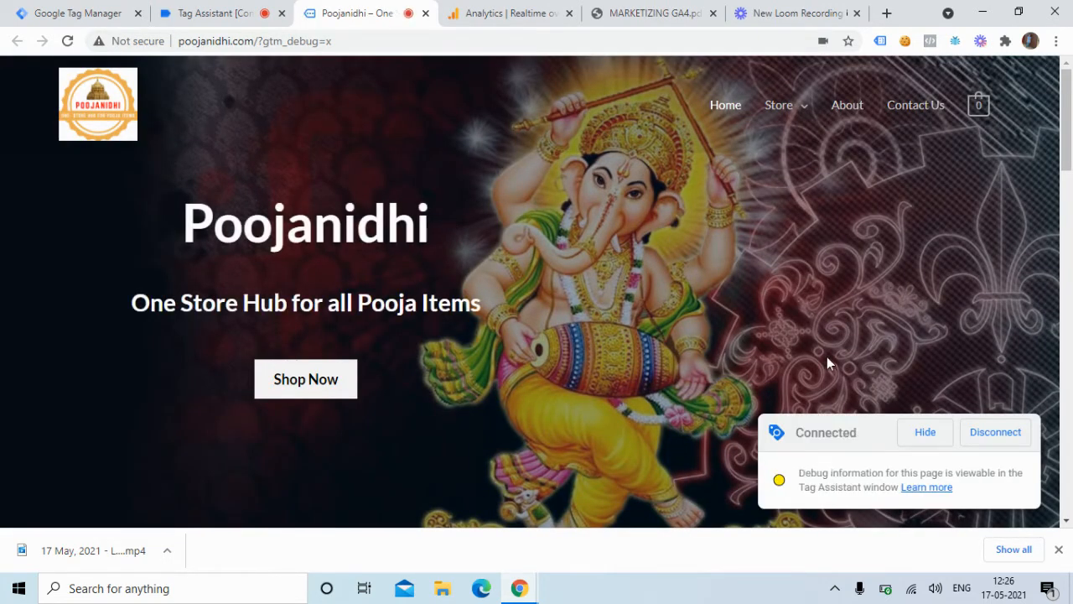
left_click(925, 432)
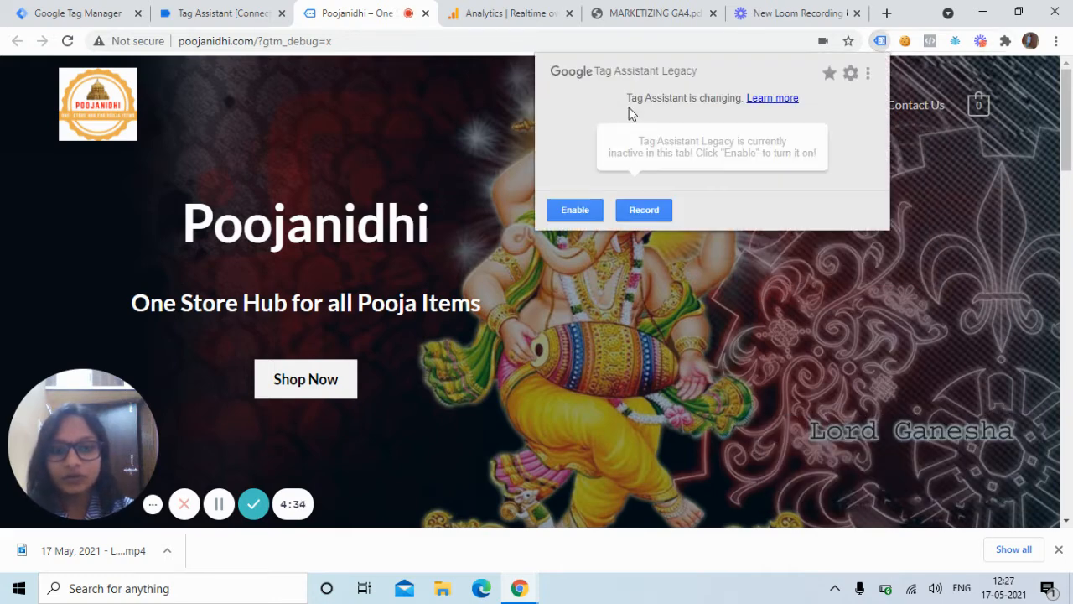
Enable Tag Assistant Legacy for the site's home page and reload the page
left_click(575, 210)
left_click(506, 46)
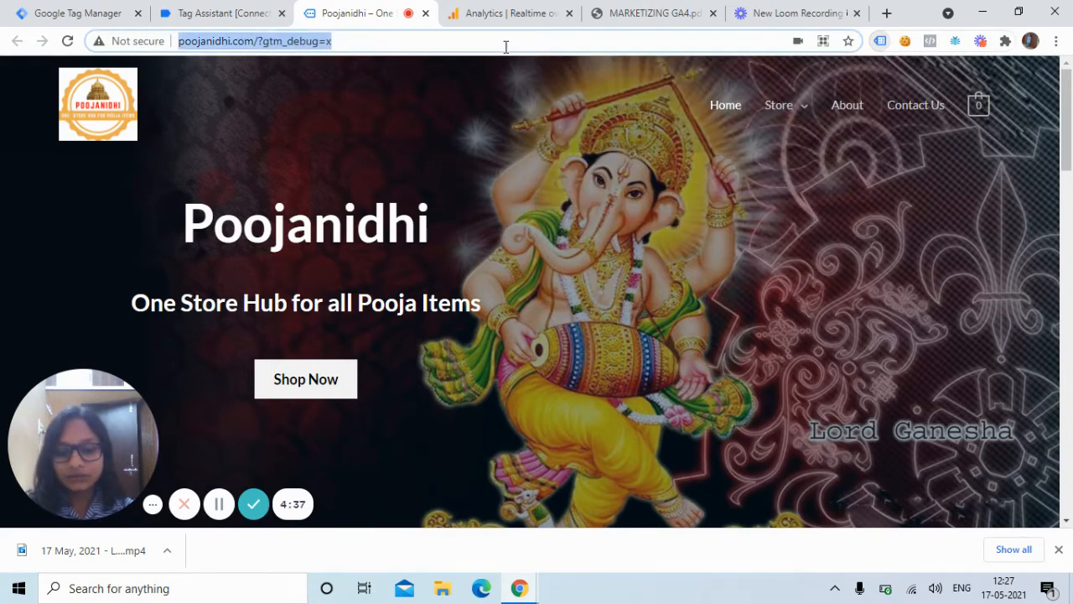
key("Return")
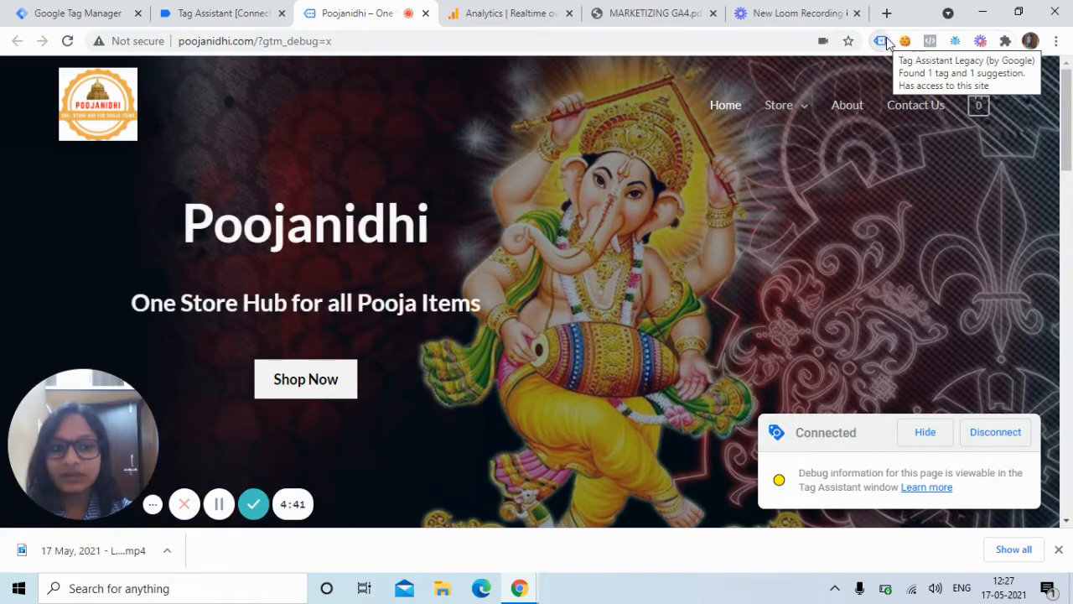
Examine the tag analysis results for the home page in Tag Assistant Legacy
left_click(884, 43)
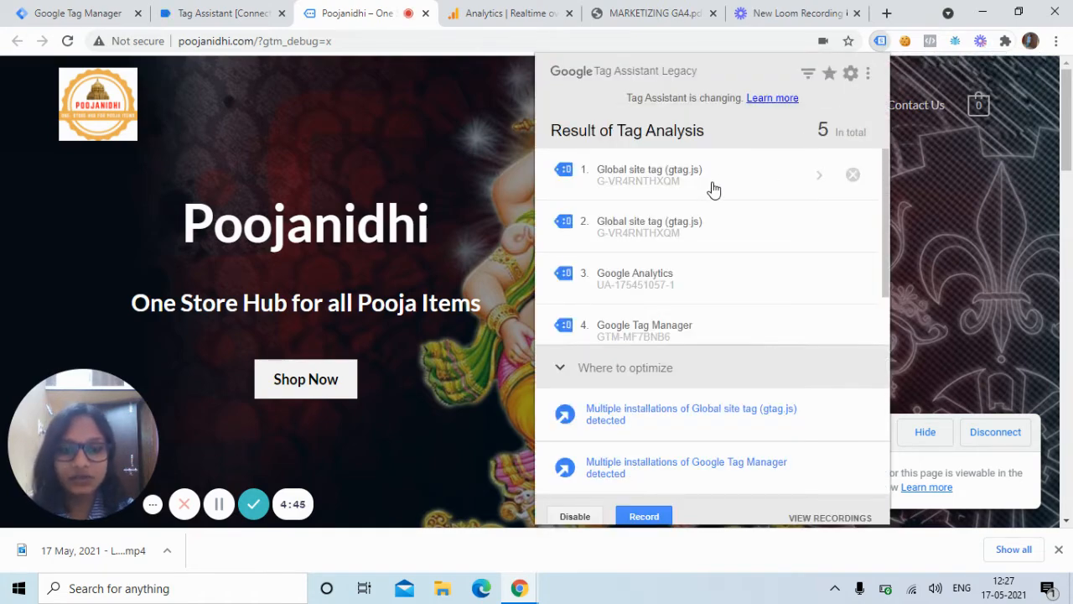
left_click(714, 190)
left_click(488, 115)
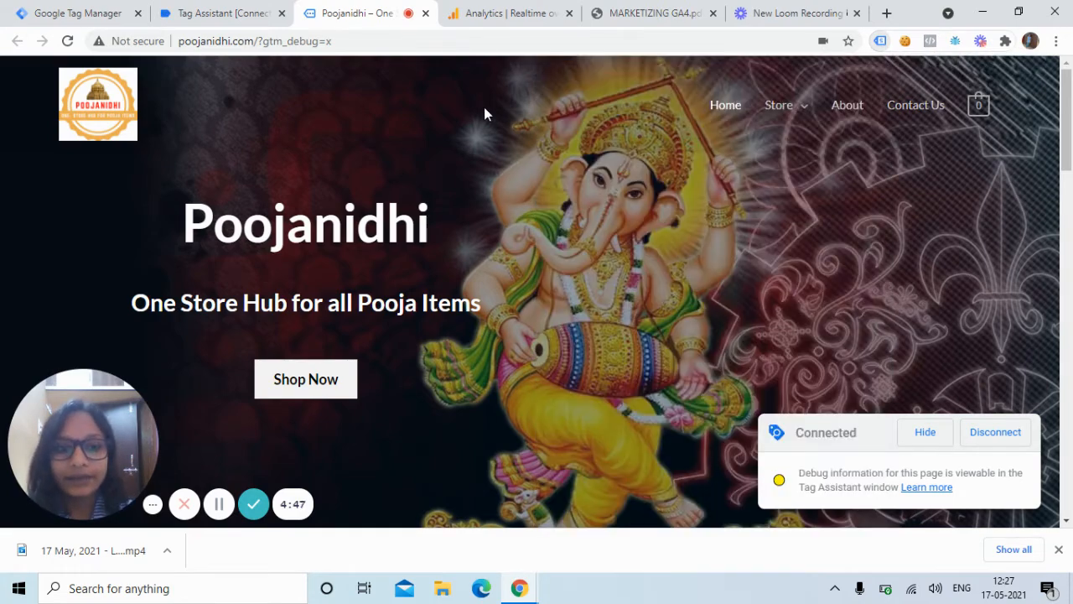
Open the site's Contact Us page in the debug session
left_click(922, 105)
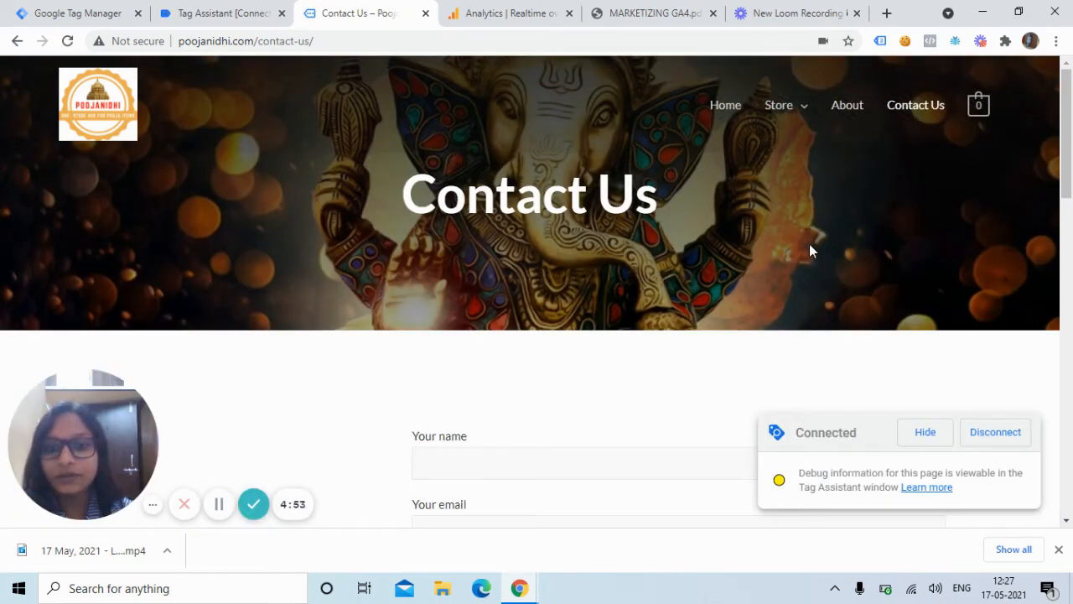
Continue into the connected Tag Assistant session and show the Contact Us page's Container Loaded event
left_click(517, 15)
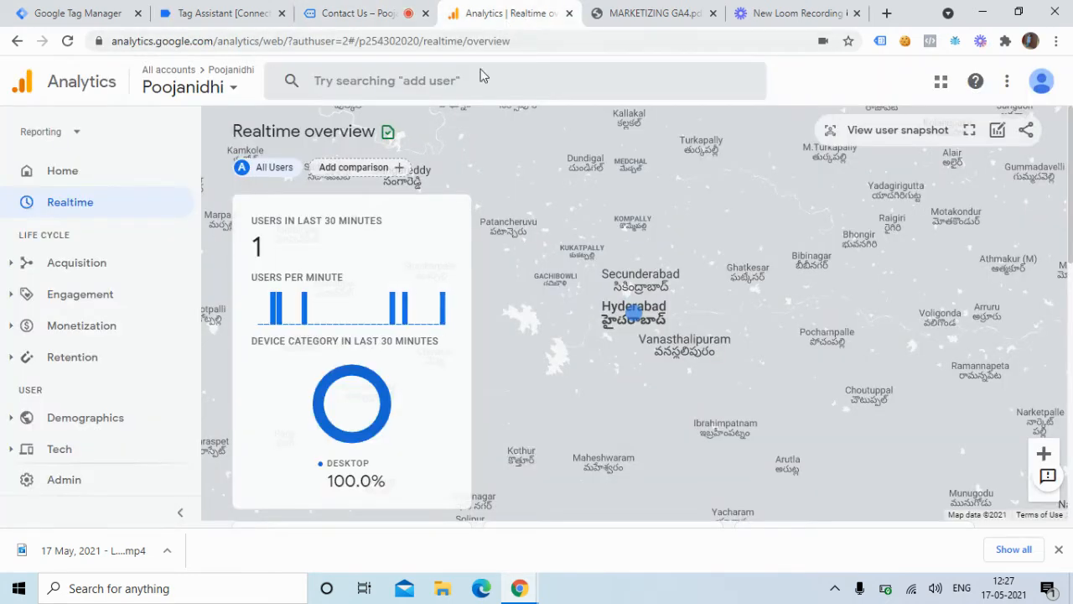
left_click(223, 10)
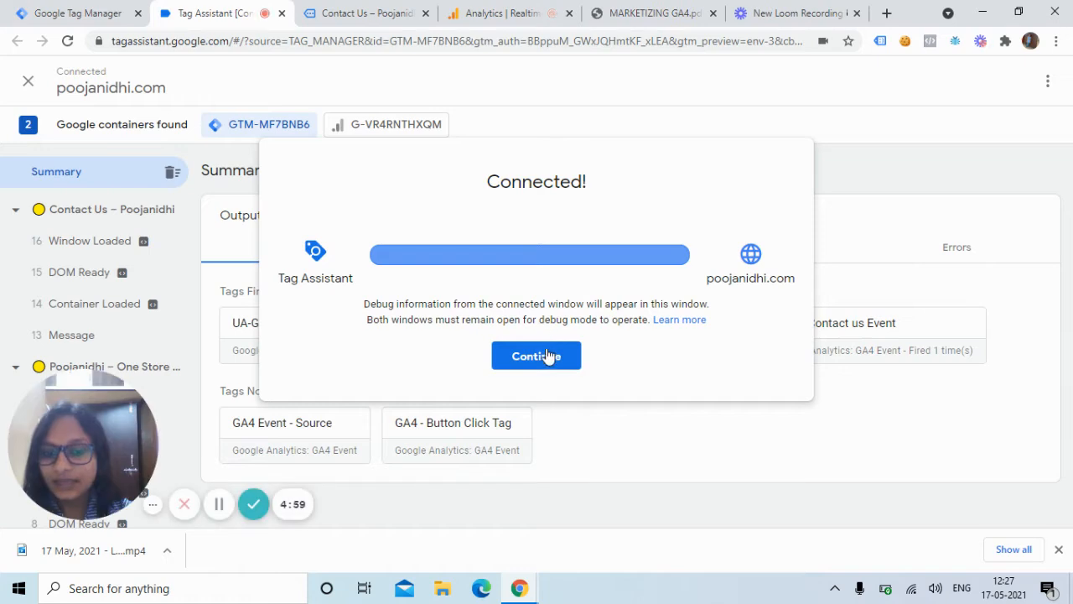
left_click(549, 357)
left_click_drag(121, 405, 1032, 411)
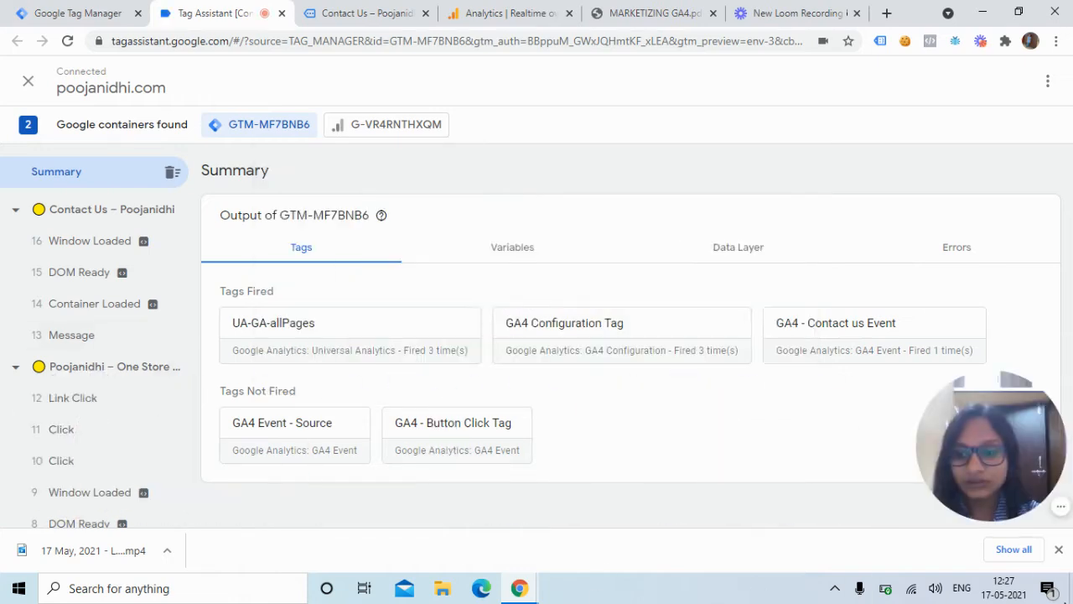
left_click(123, 308)
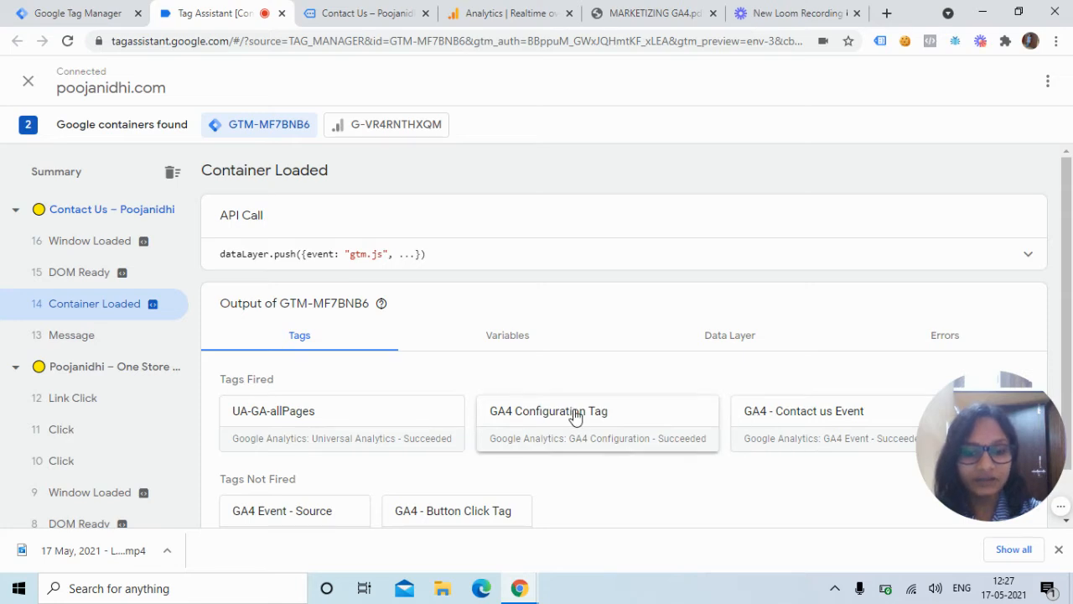
Examine the properties, event parameters and firing trigger of the fired GA4 - Contact us Event tag, and close its details
left_click(775, 422)
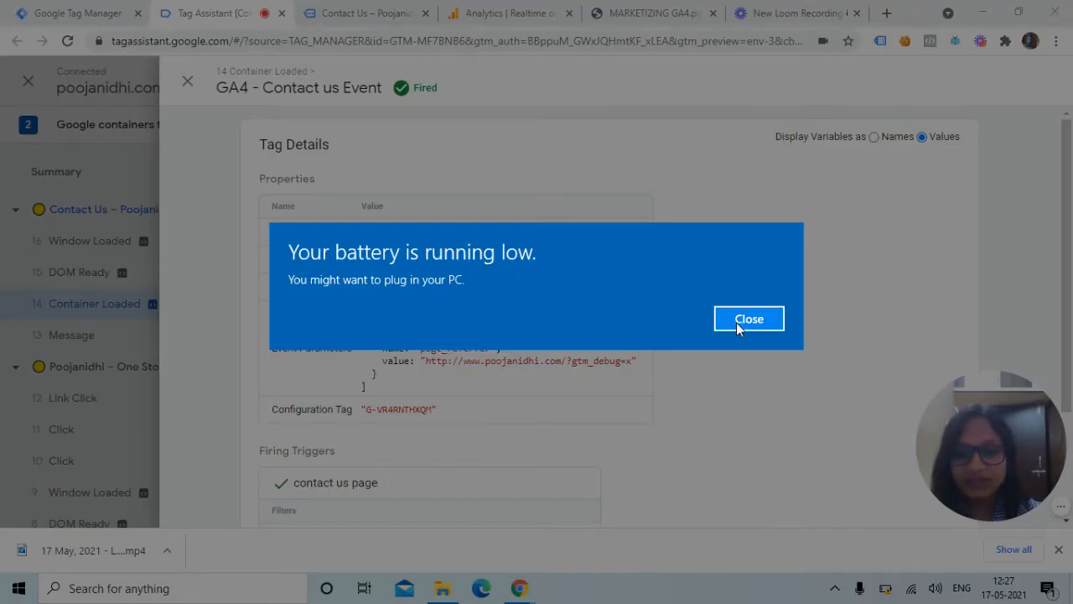
left_click(738, 322)
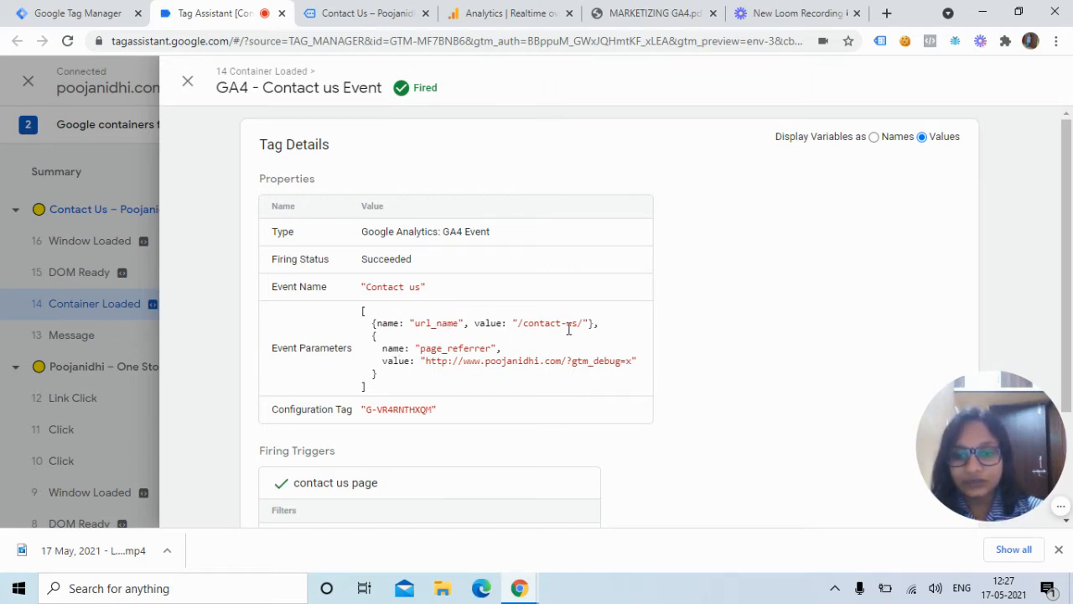
left_click(358, 12)
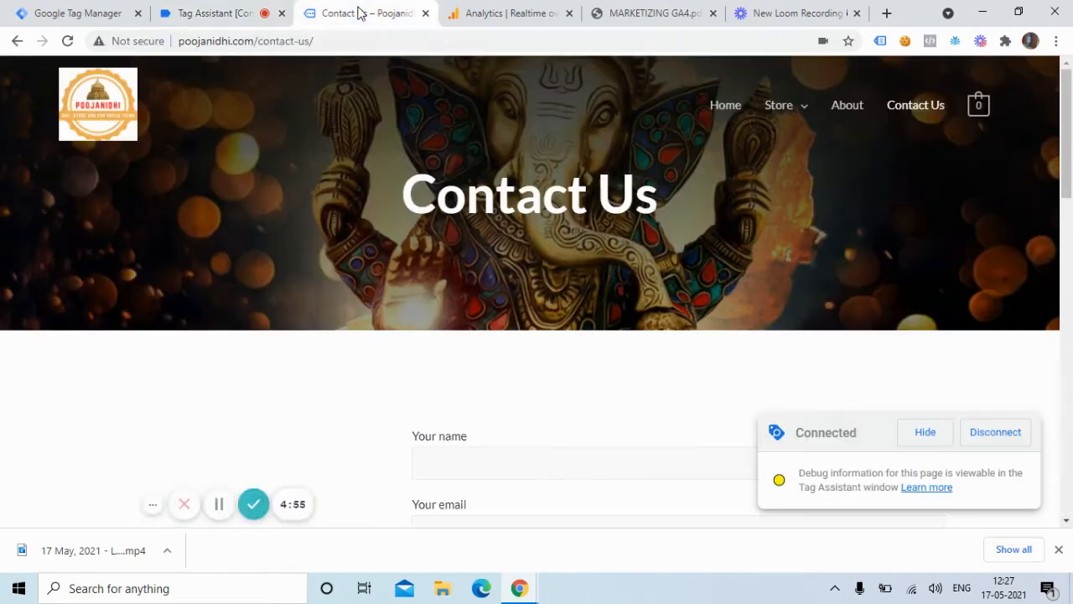
left_click(211, 12)
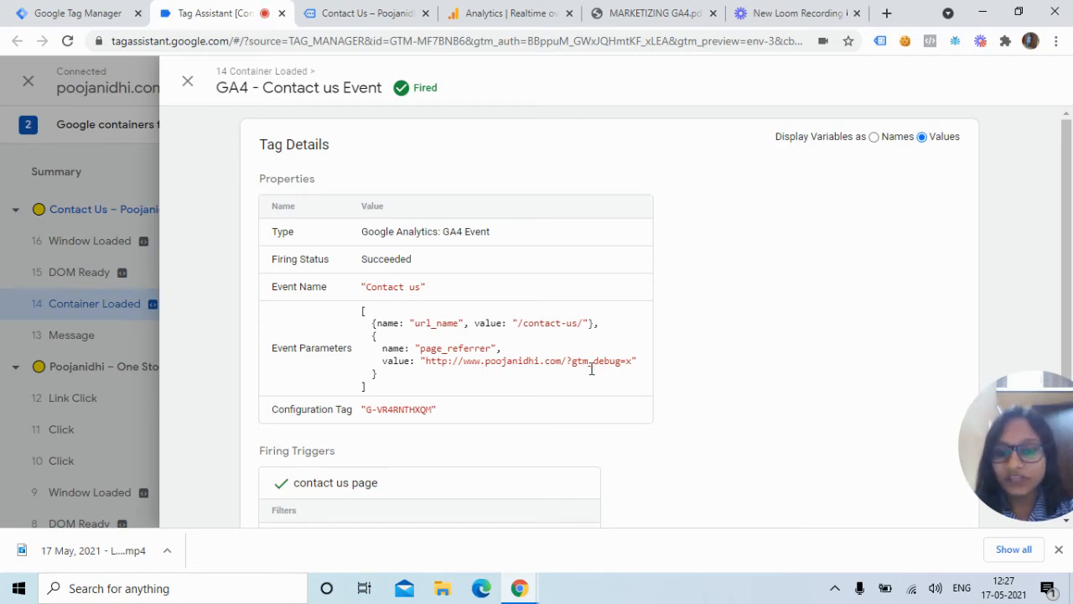
left_click(187, 81)
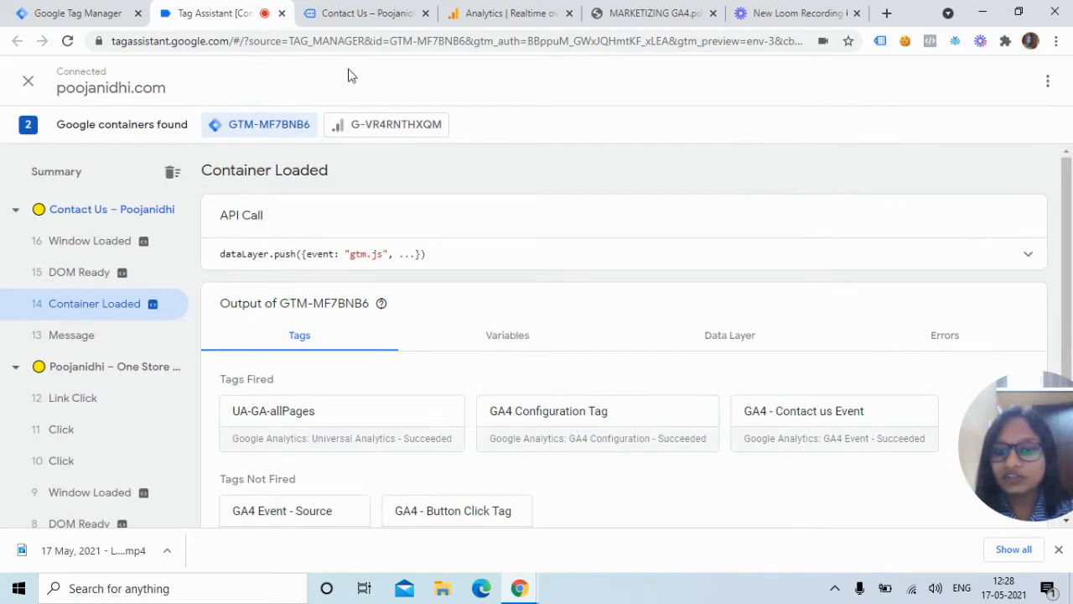
Switch to Google Analytics and examine the event counts by event name in the Realtime overview
left_click(508, 12)
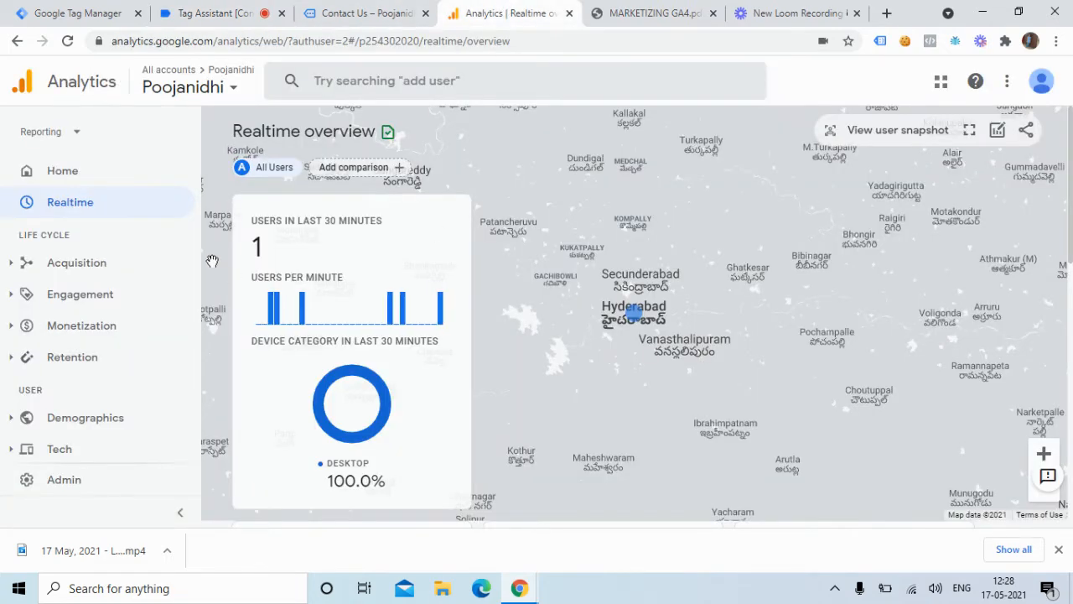
left_click_drag(1071, 197, 1072, 453)
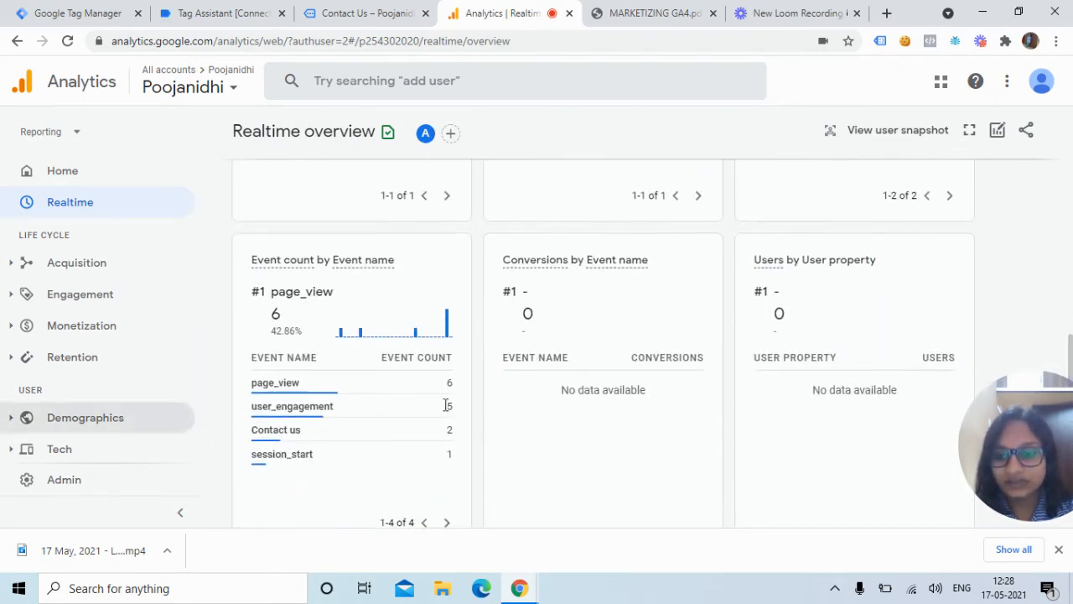
scroll(1070, 333, "down", 1)
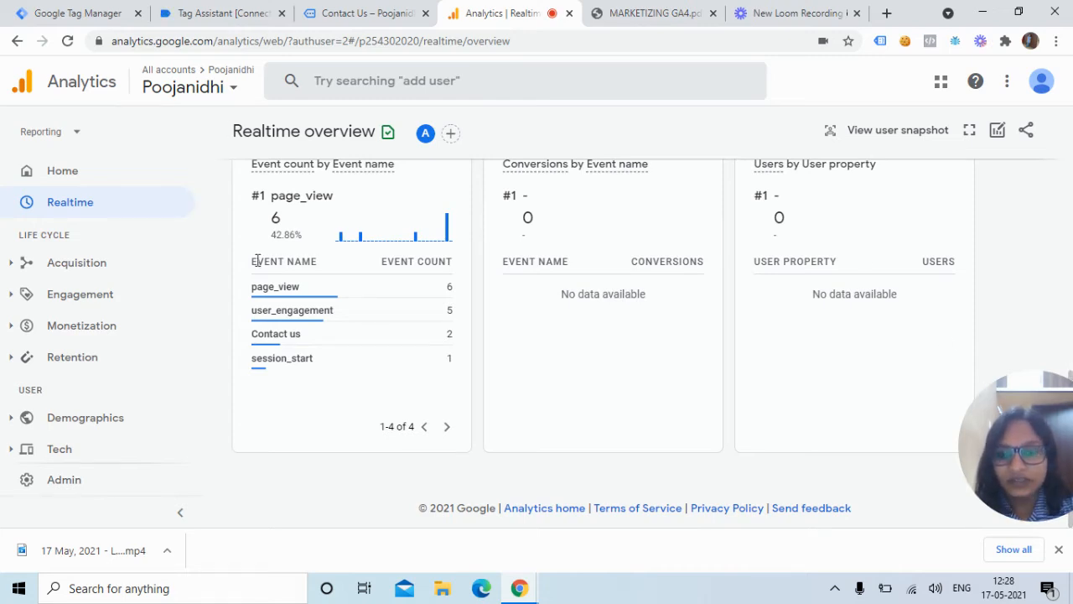
mouse_move(311, 293)
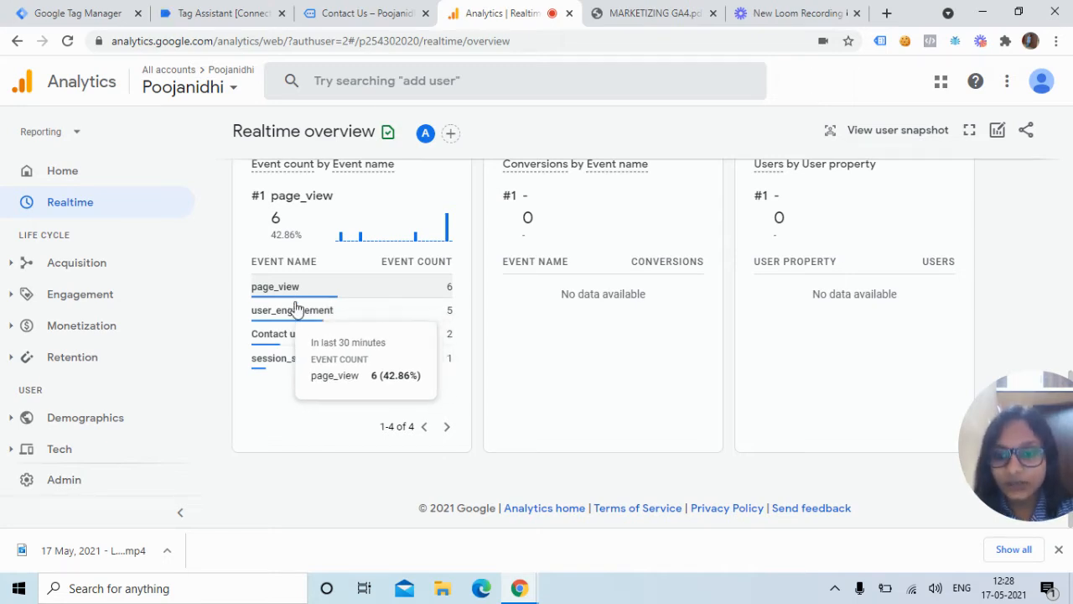
mouse_move(296, 369)
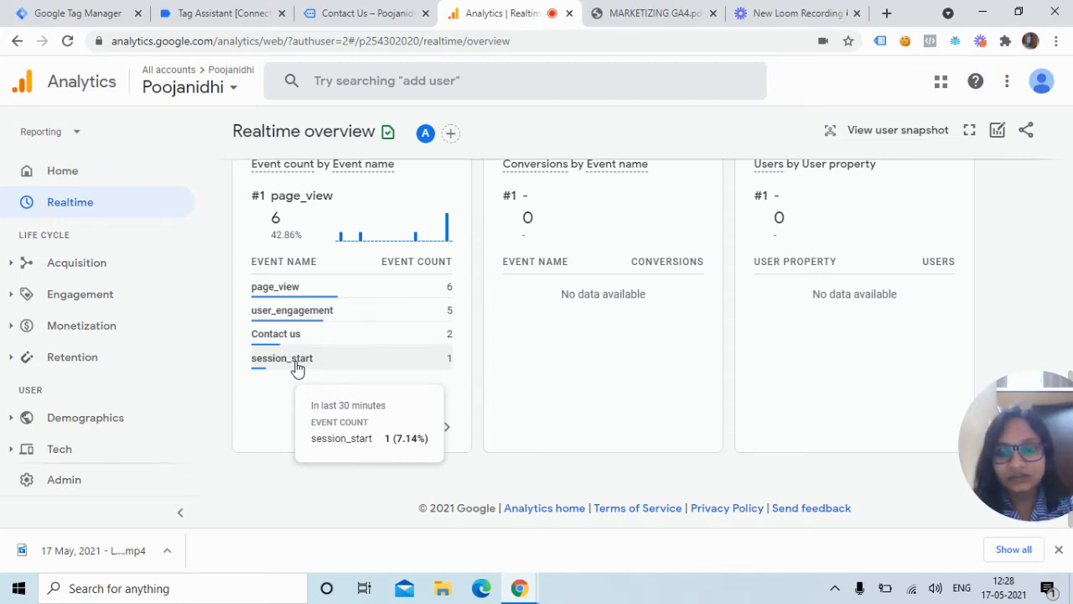
mouse_move(280, 347)
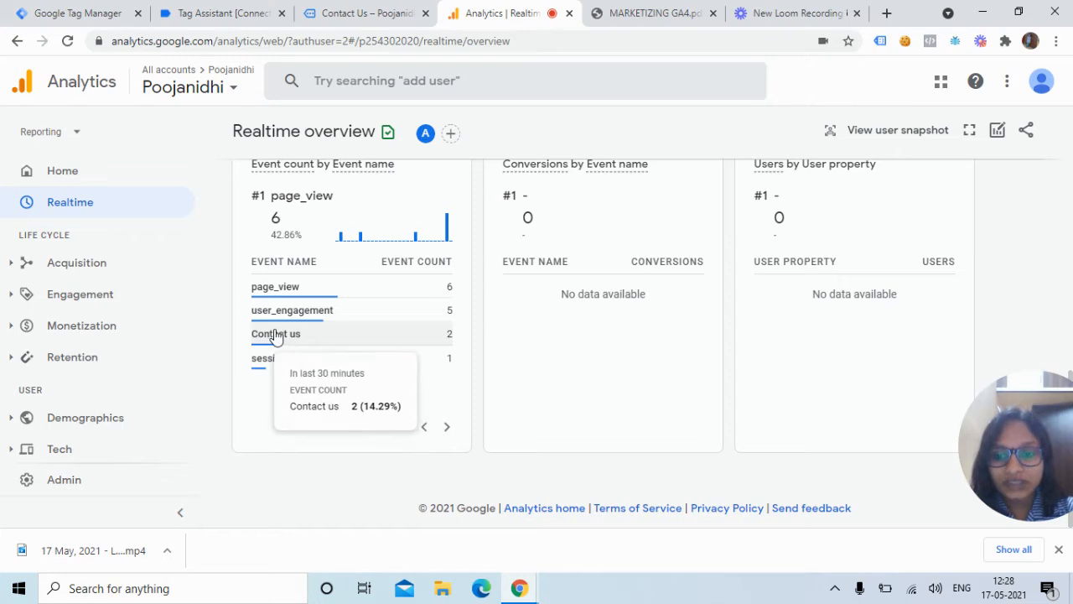
Inspect the Contact us event's parameters in the Realtime overview and view the value recorded for url_name
left_click(280, 342)
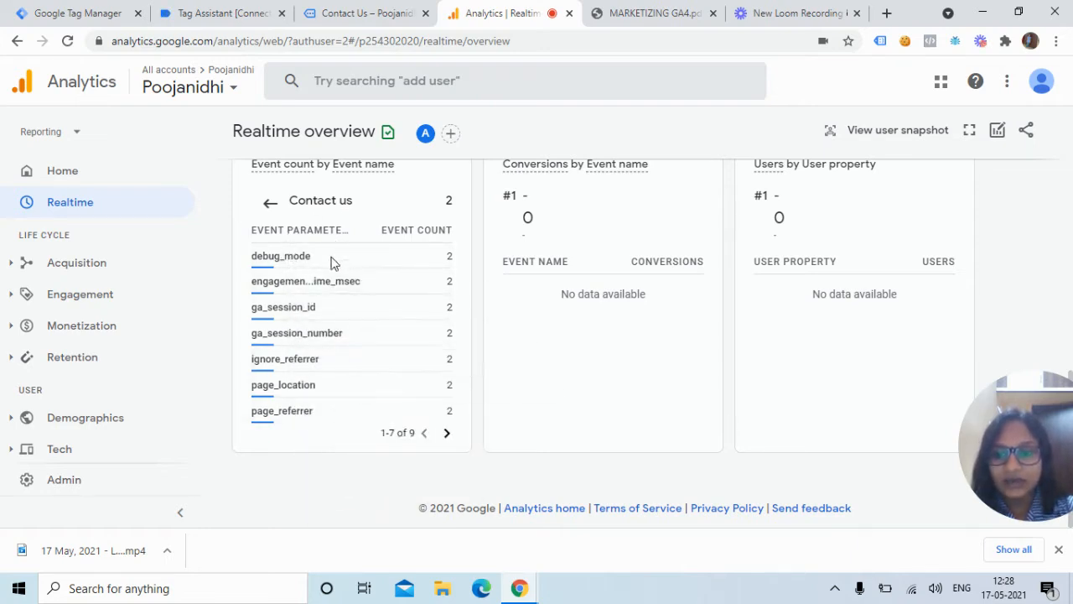
mouse_move(303, 253)
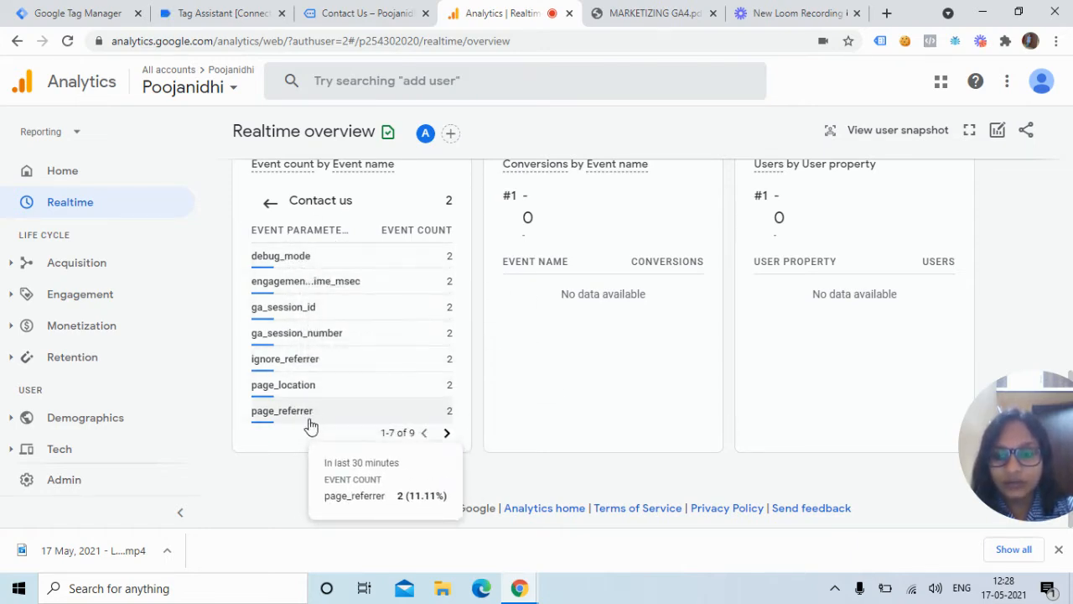
left_click(445, 435)
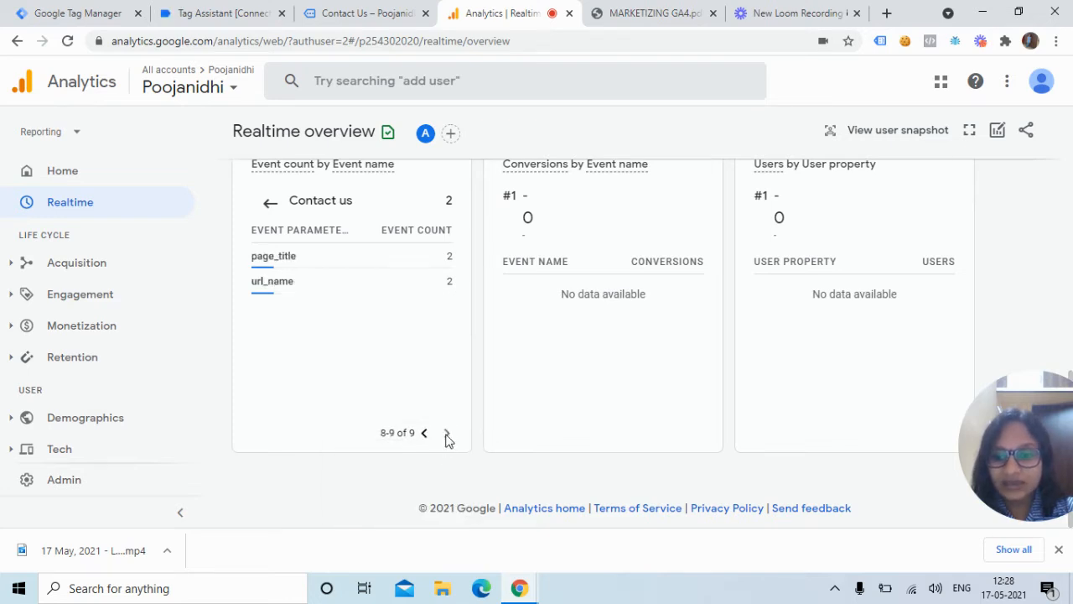
mouse_move(290, 256)
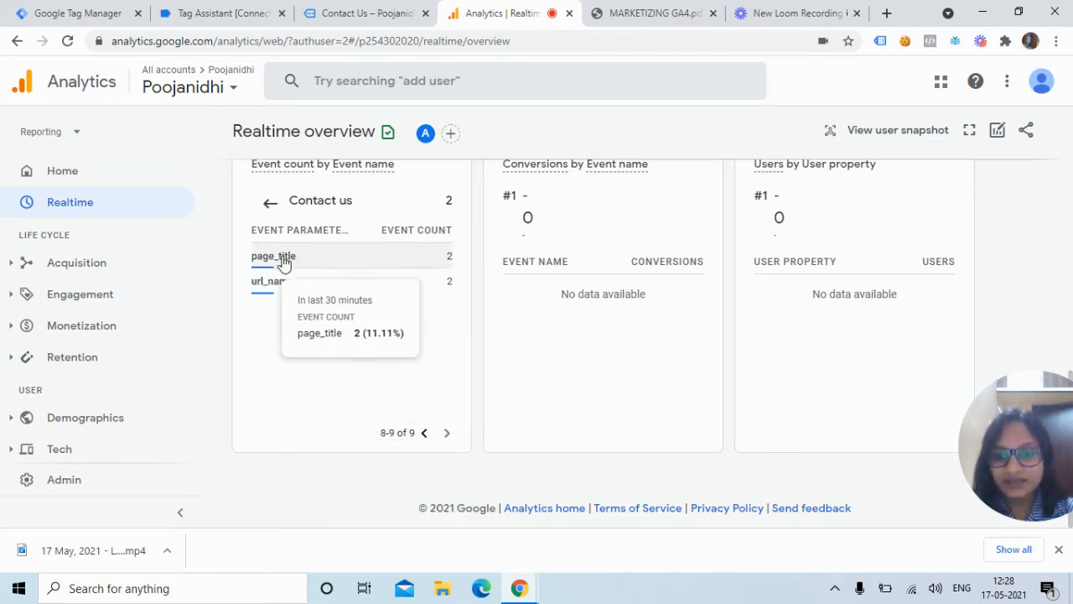
left_click(280, 289)
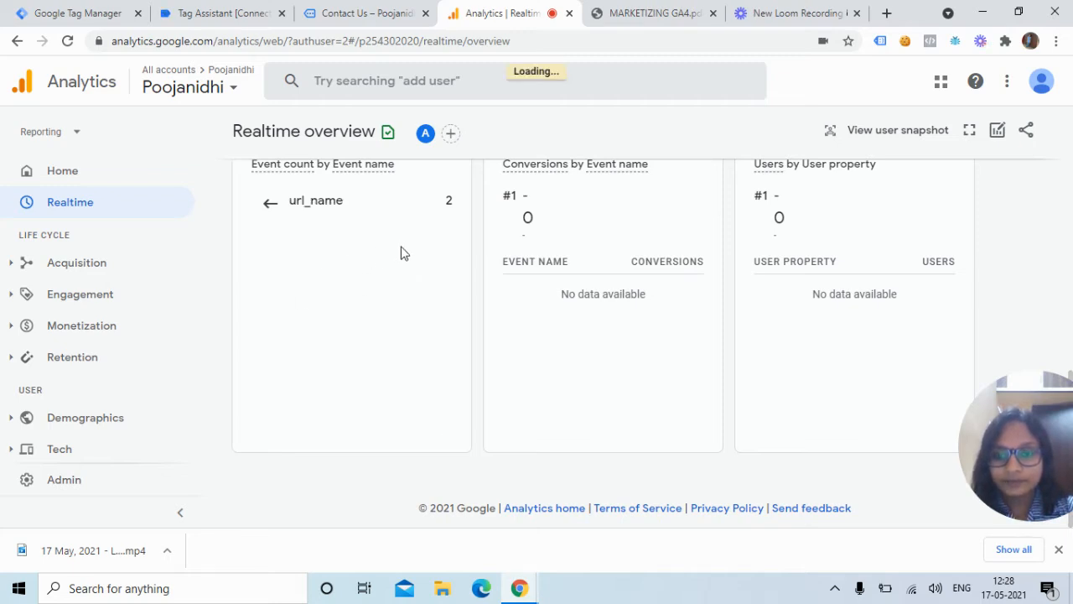
mouse_move(342, 266)
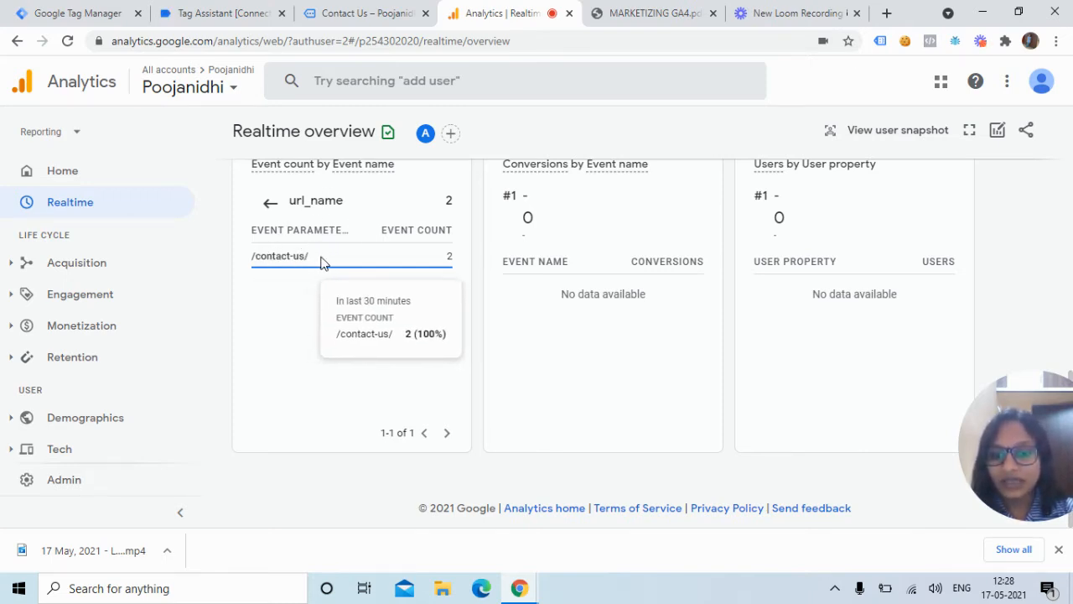
View the values recorded for the Contact us event's page_referrer and page_title parameters, and return to its parameter list
left_click(269, 205)
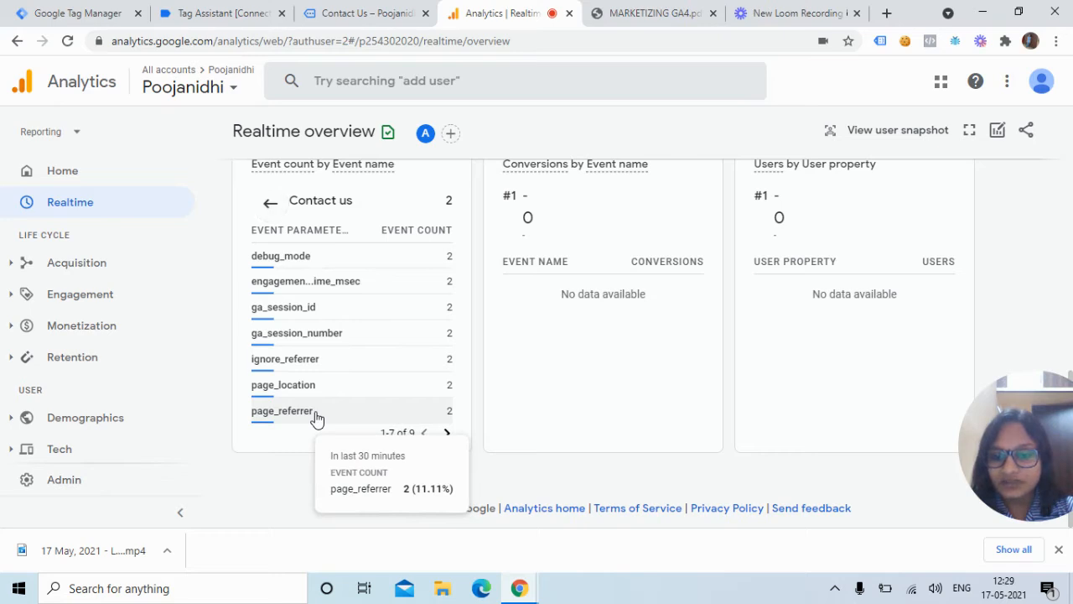
left_click(313, 413)
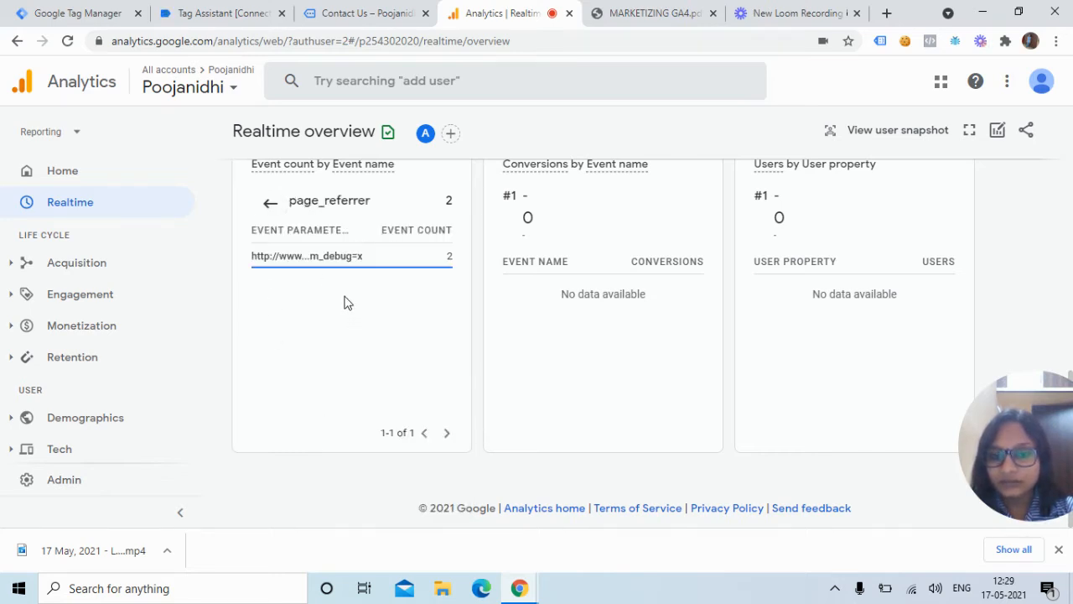
left_click(269, 206)
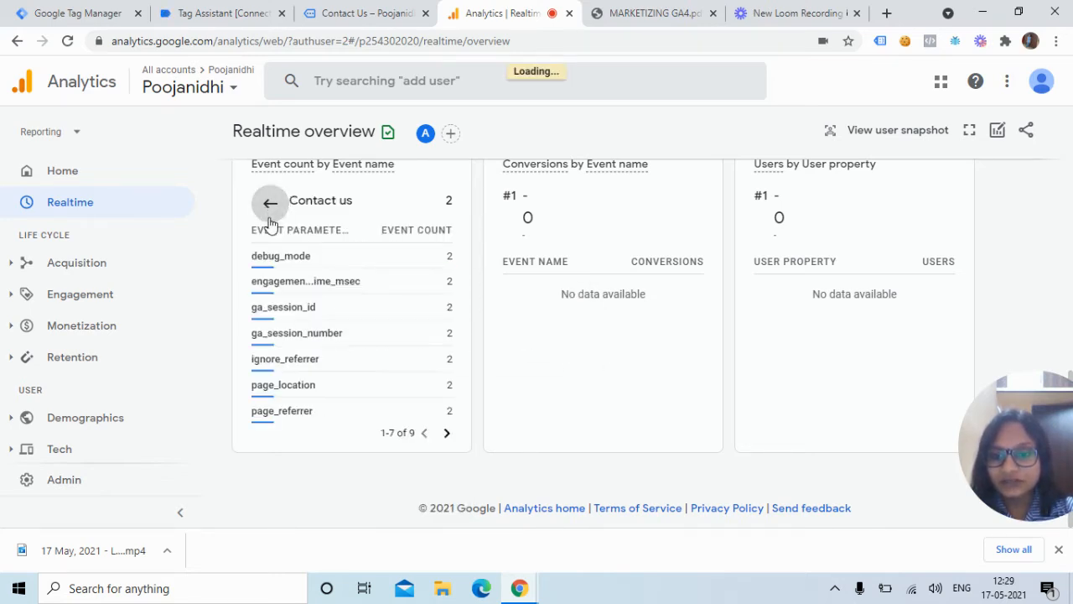
left_click(447, 433)
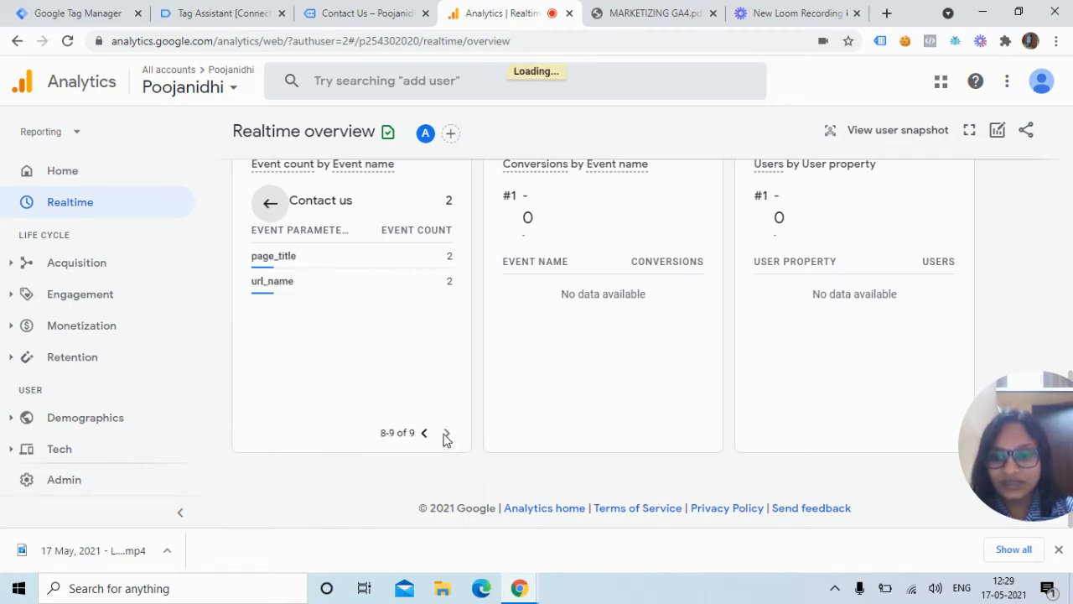
left_click(274, 257)
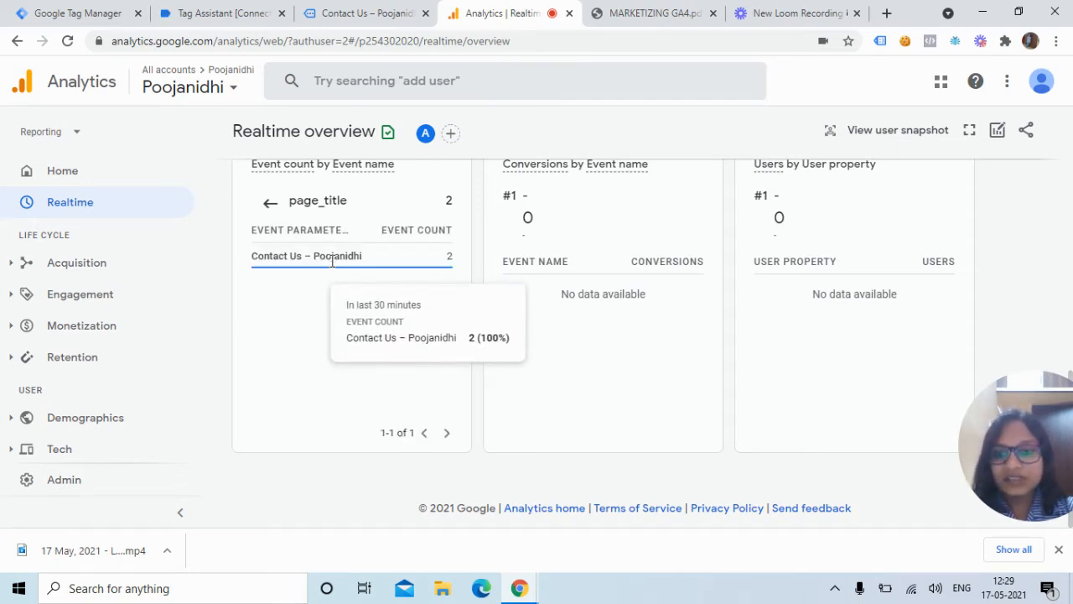
left_click(271, 206)
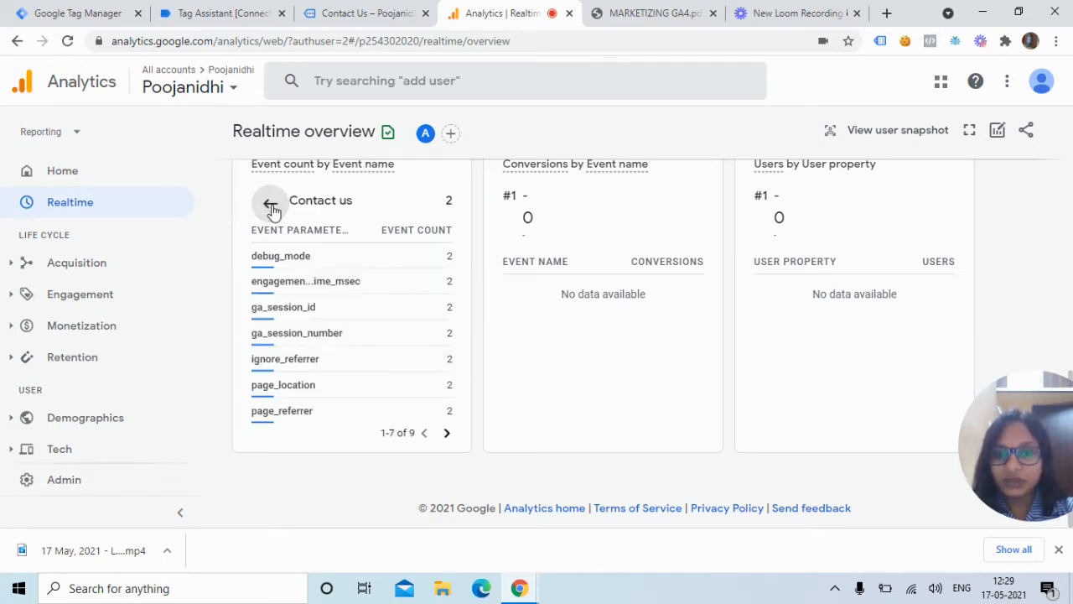
Open the Engagement Events report and examine the event count, total users, event count per user and total revenue columns
left_click(108, 298)
left_click(73, 348)
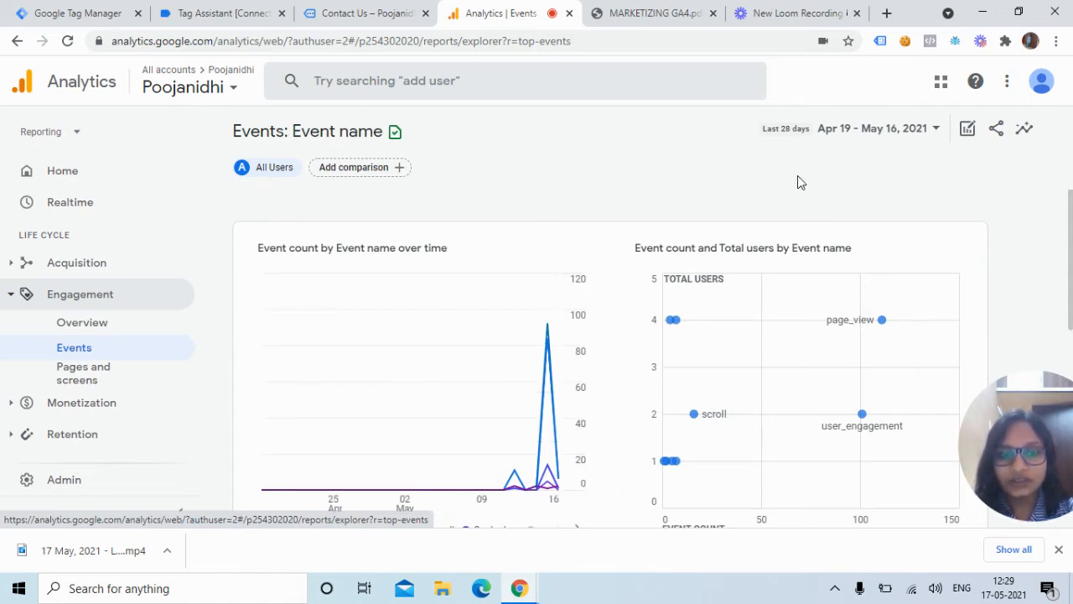
scroll(422, 297, "down", 1)
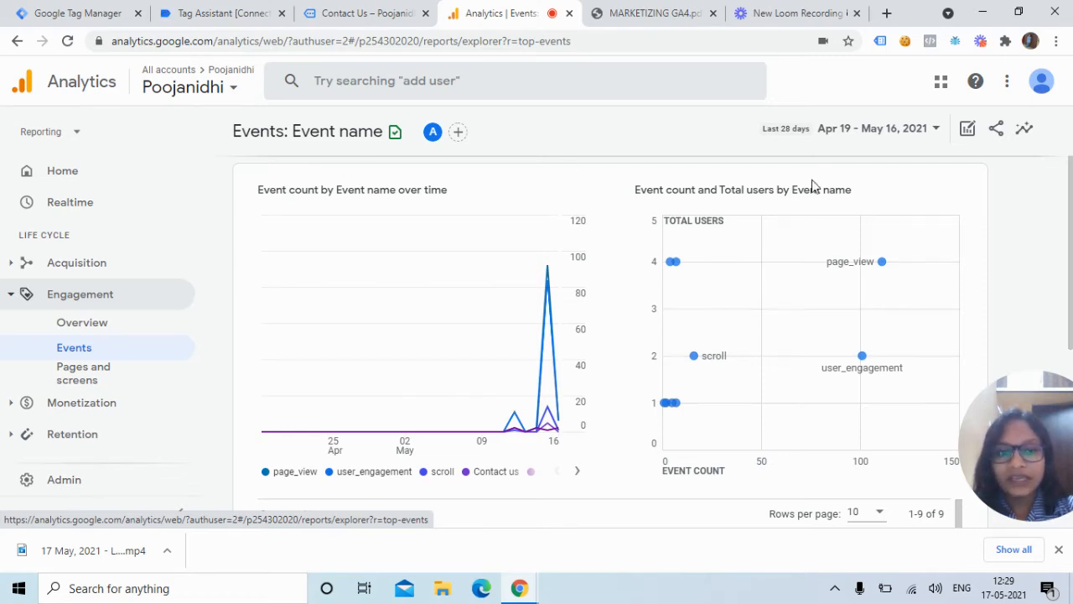
left_click_drag(1072, 238, 1072, 401)
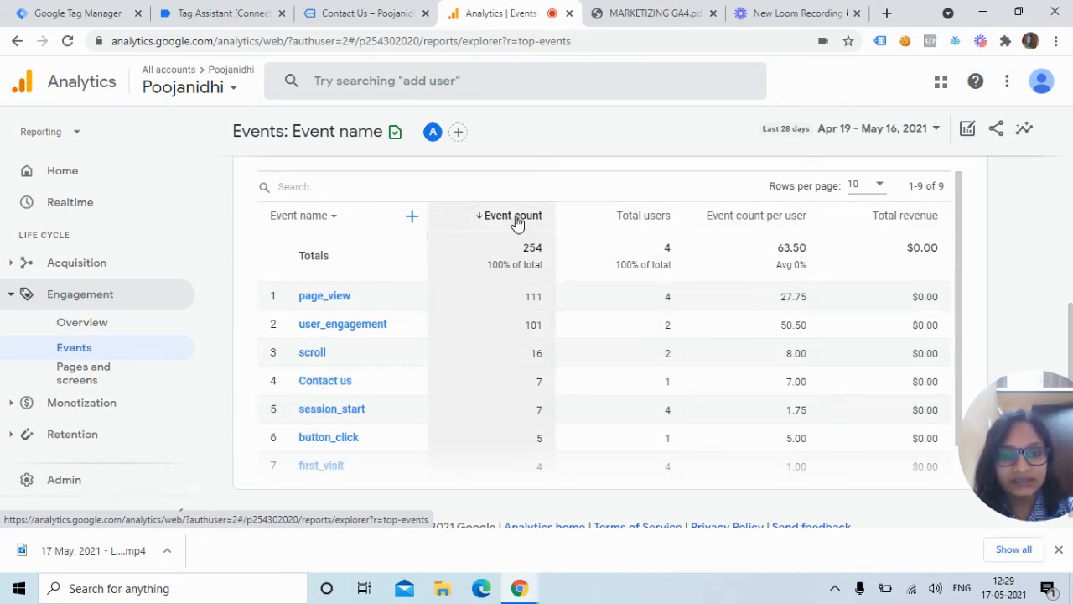
mouse_move(531, 220)
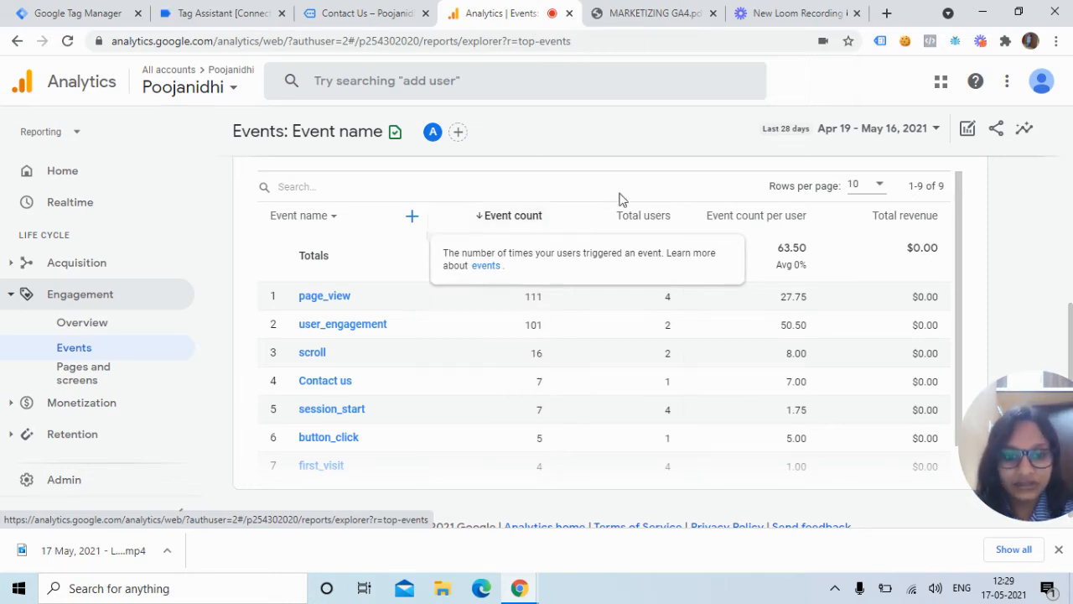
mouse_move(643, 220)
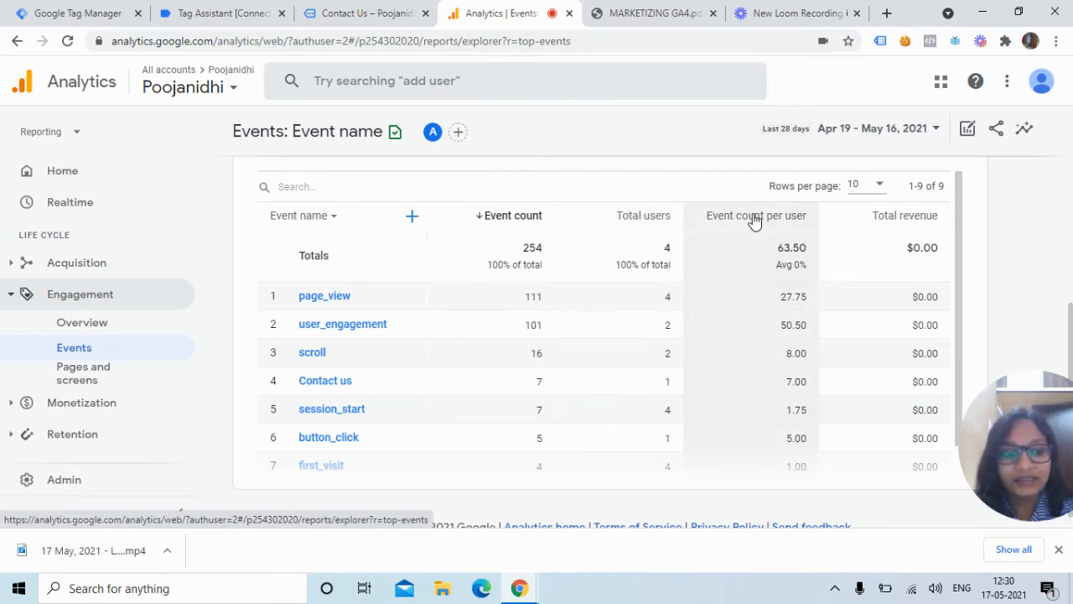
mouse_move(752, 218)
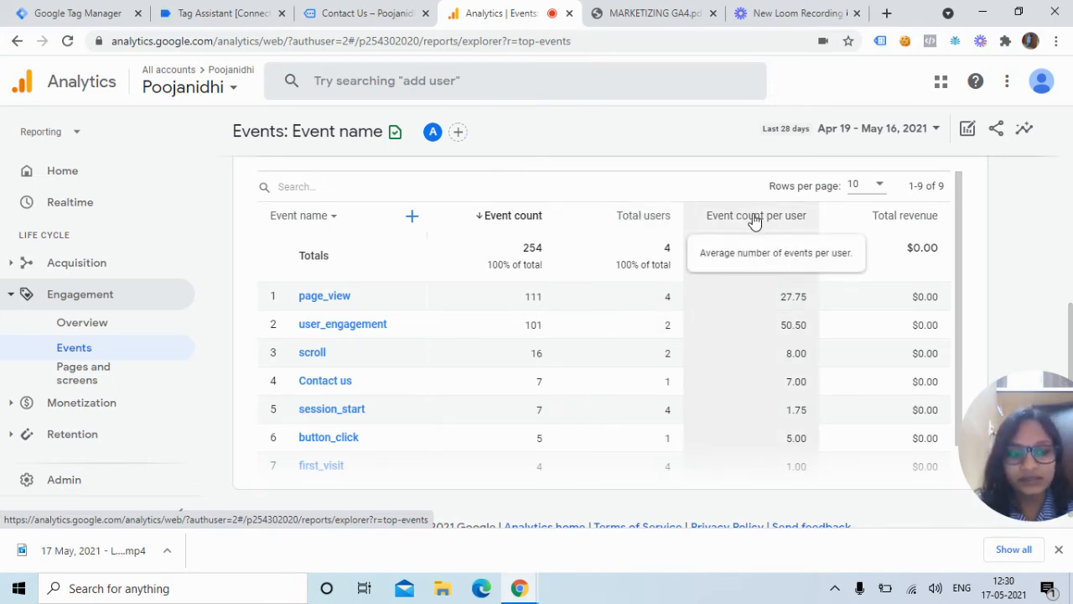
mouse_move(880, 231)
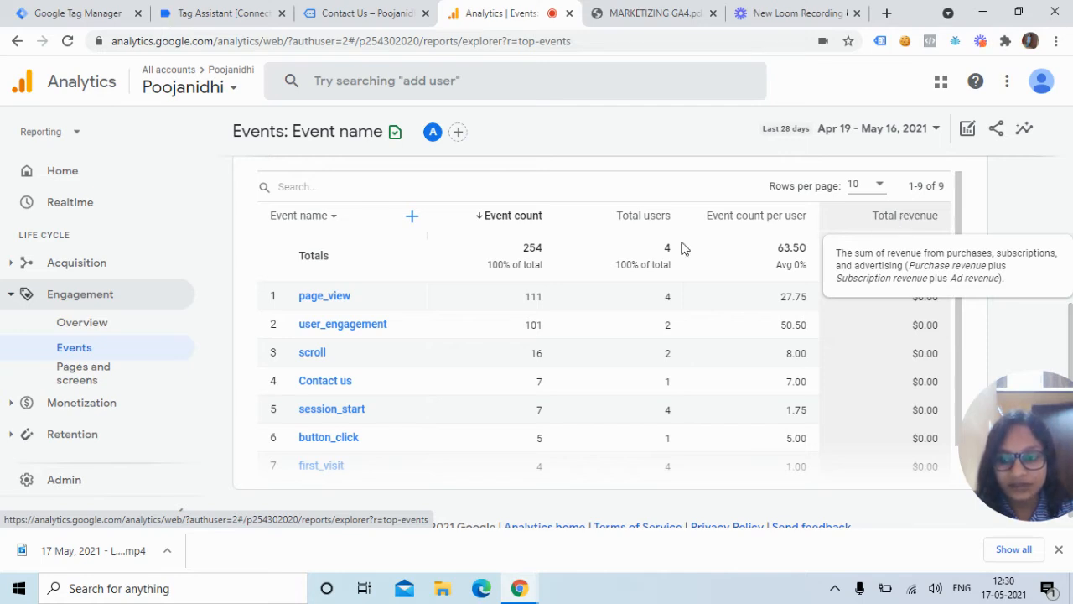
Open the Events management page and examine the existing events' counts, users and conversion settings
left_click_drag(198, 274, 187, 388)
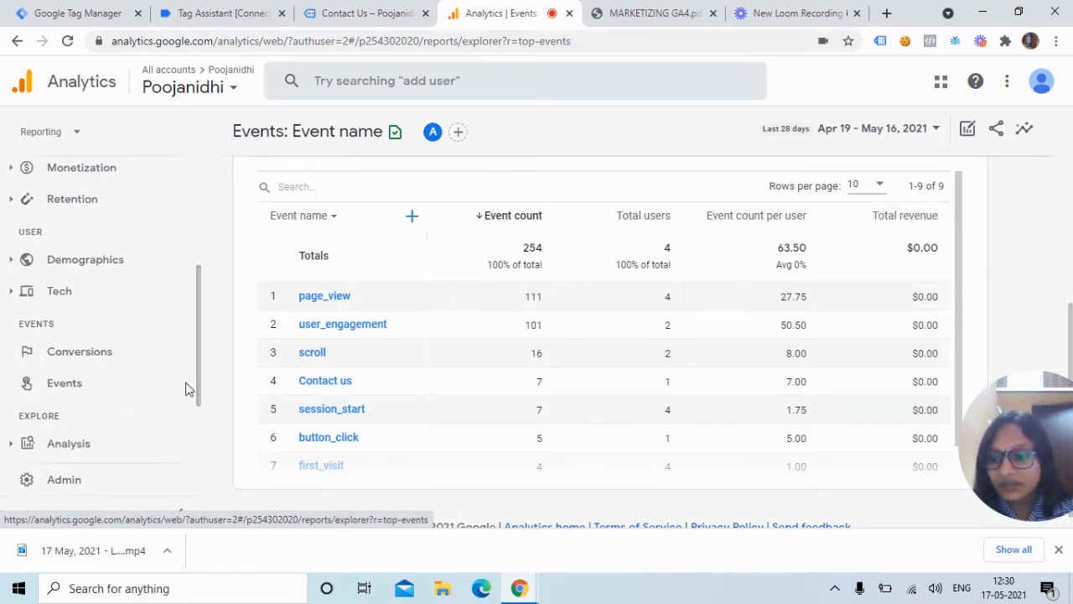
left_click(98, 387)
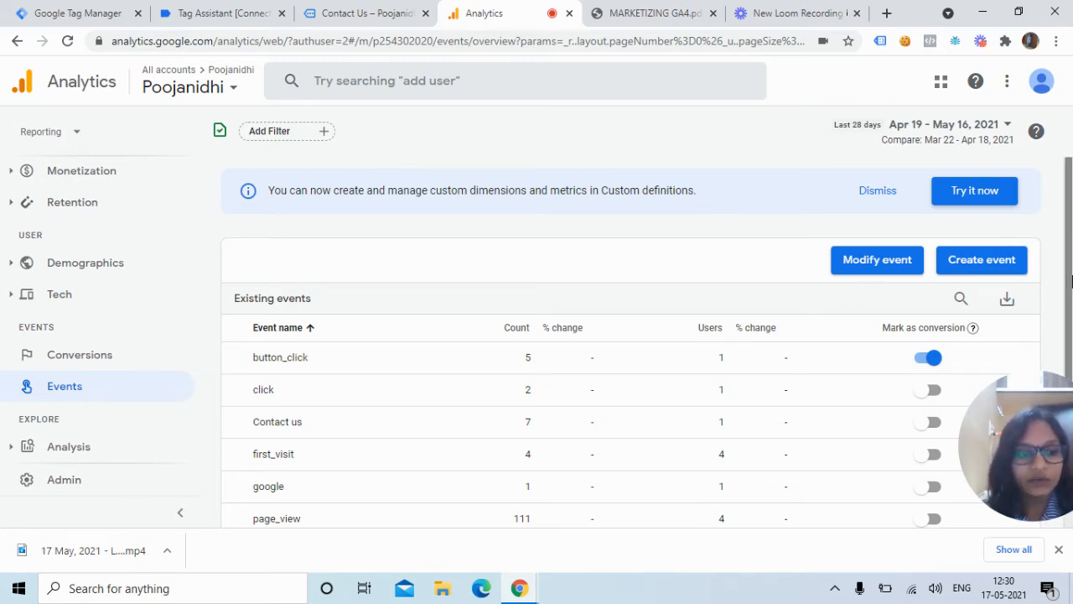
scroll(1048, 303, "down", 1)
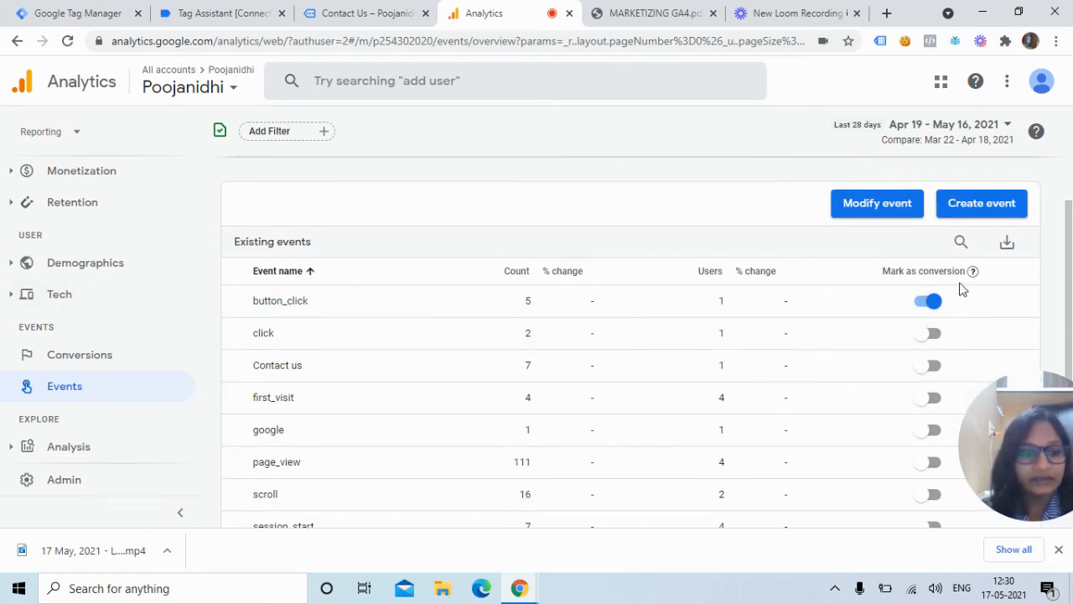
scroll(1071, 321, "down", 1)
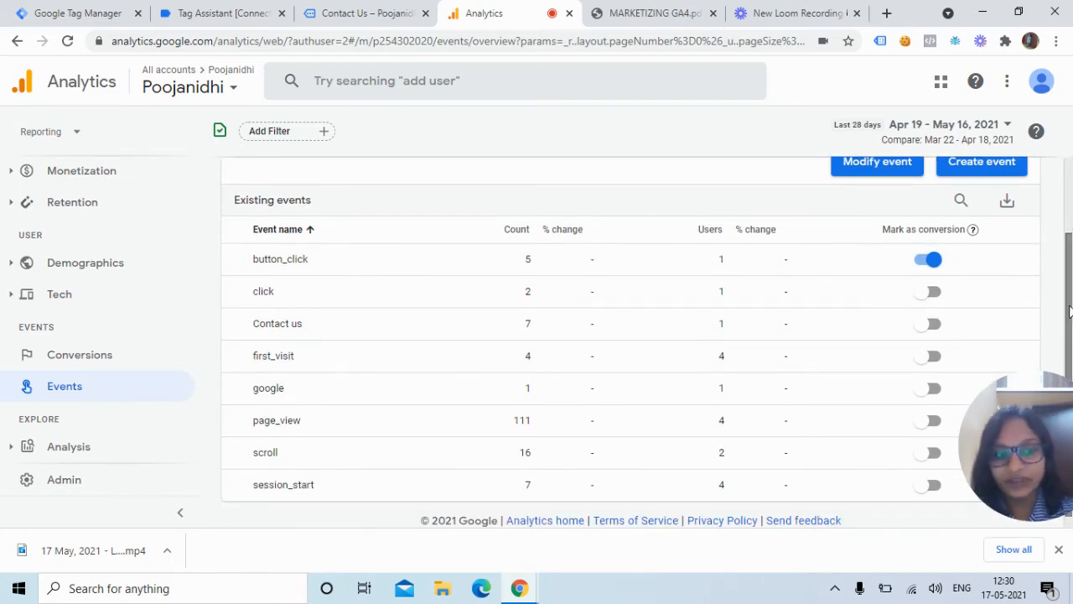
scroll(1070, 311, "up", 1)
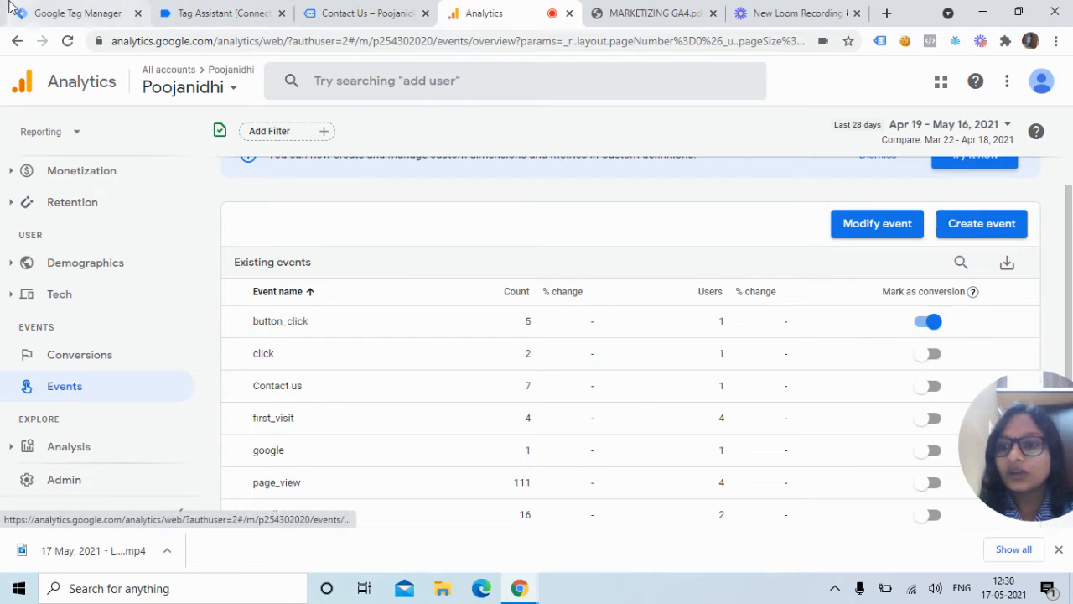
Switch to the Poojanidhi website and open its Home page to view the Shop Now button
left_click(34, 11)
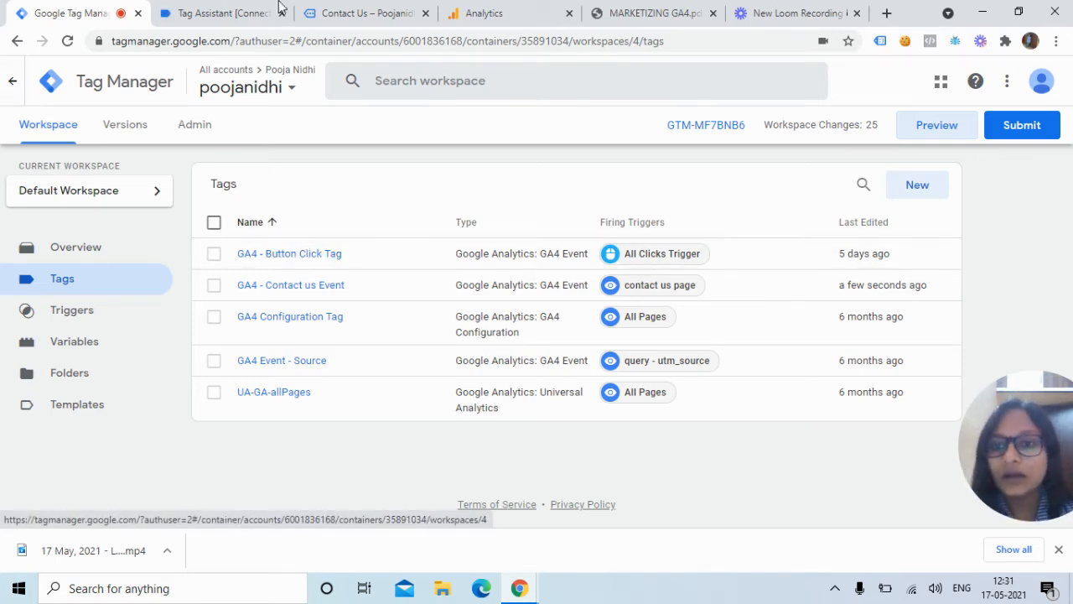
left_click(360, 13)
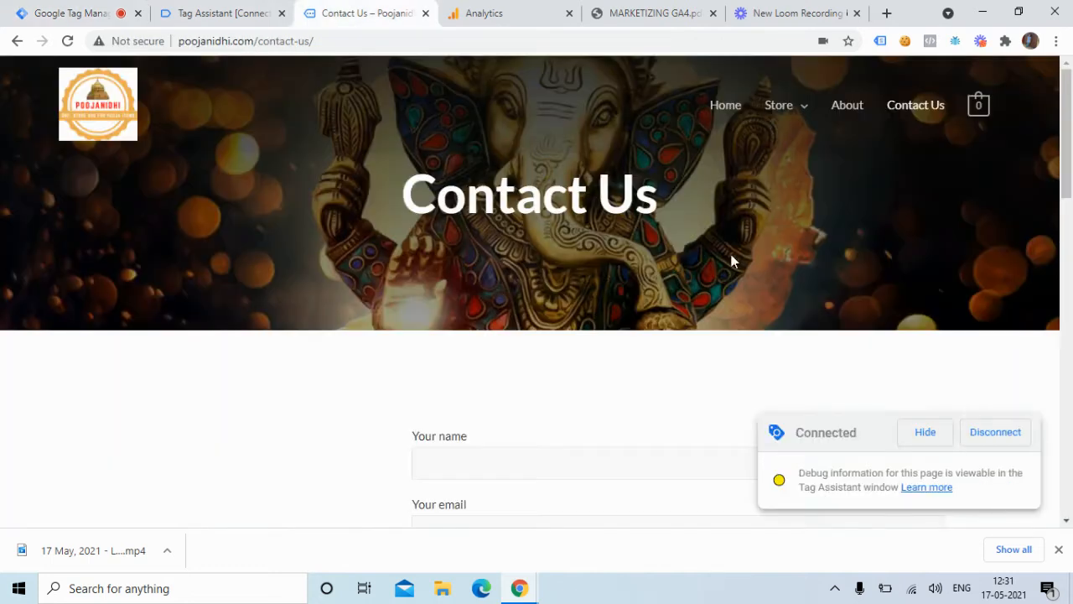
left_click(712, 111)
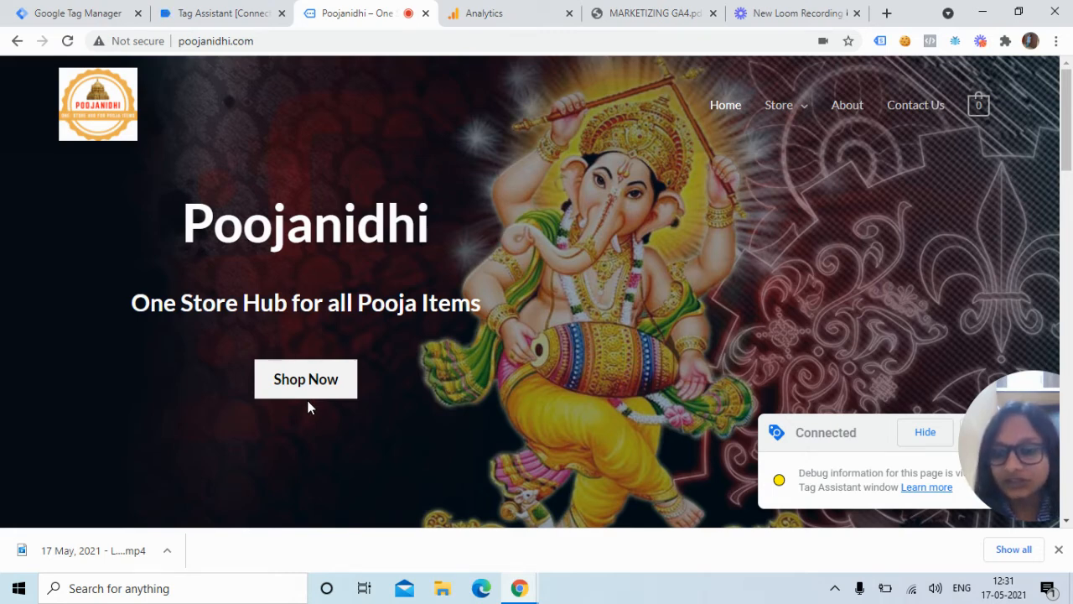
Switch to Google Tag Manager and open the GA4 - Button Click Tag's configuration for editing
left_click(77, 12)
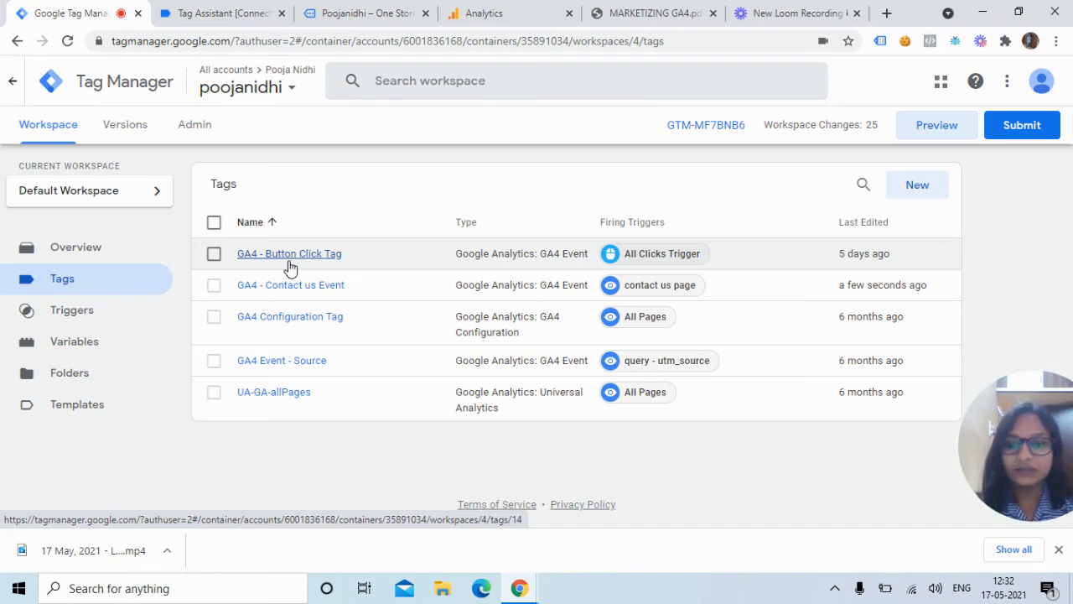
left_click(295, 261)
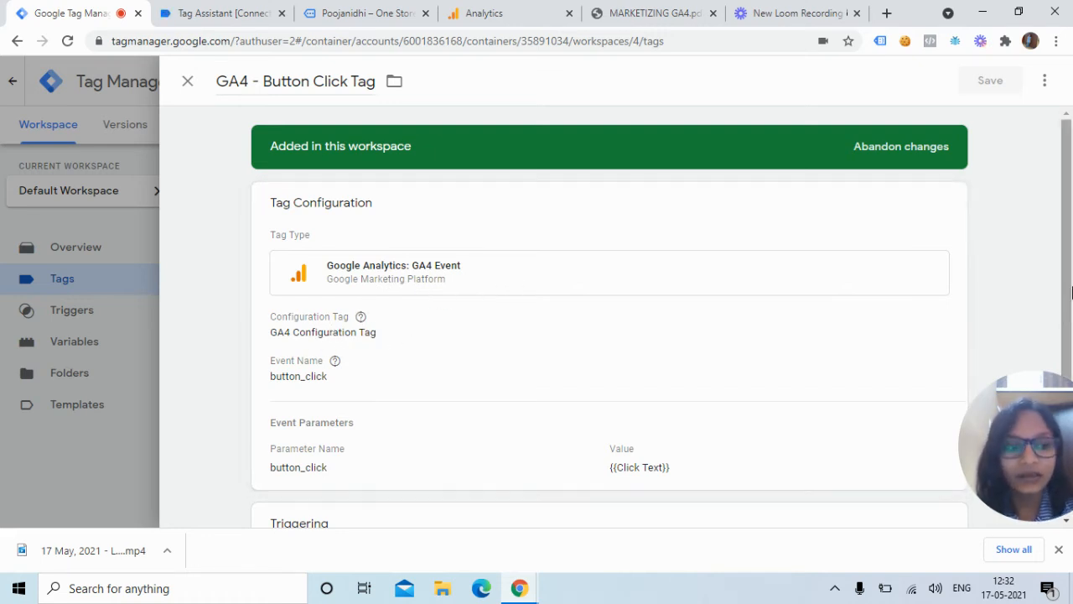
scroll(1072, 291, "down", 2)
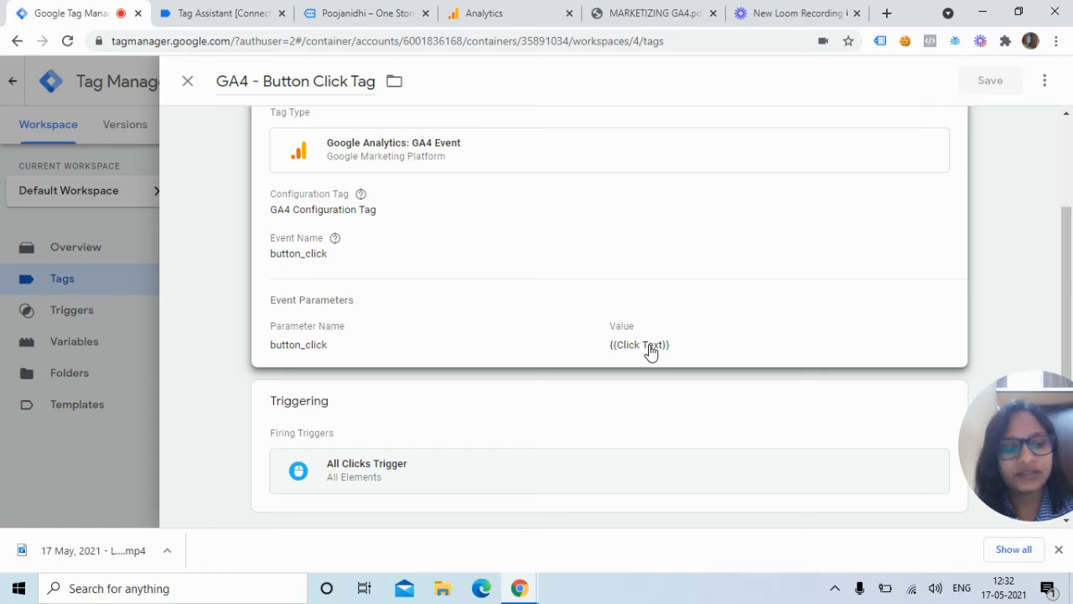
left_click(704, 341)
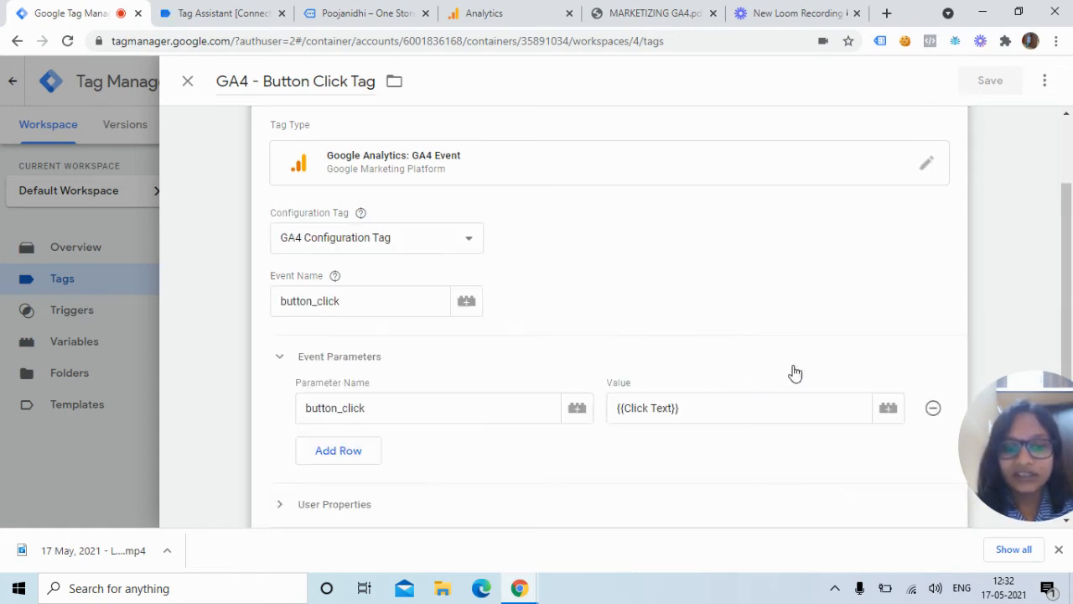
Add an event parameter named page_path with the value {{Page Path}} to the button click tag
scroll(1072, 205, "down", 2)
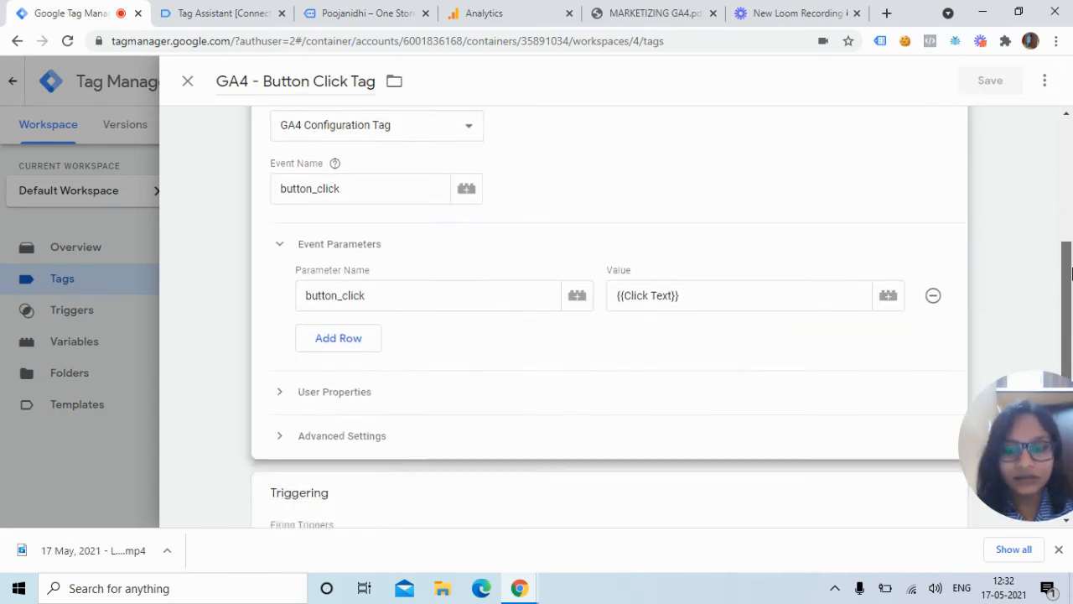
left_click(351, 336)
left_click(381, 323)
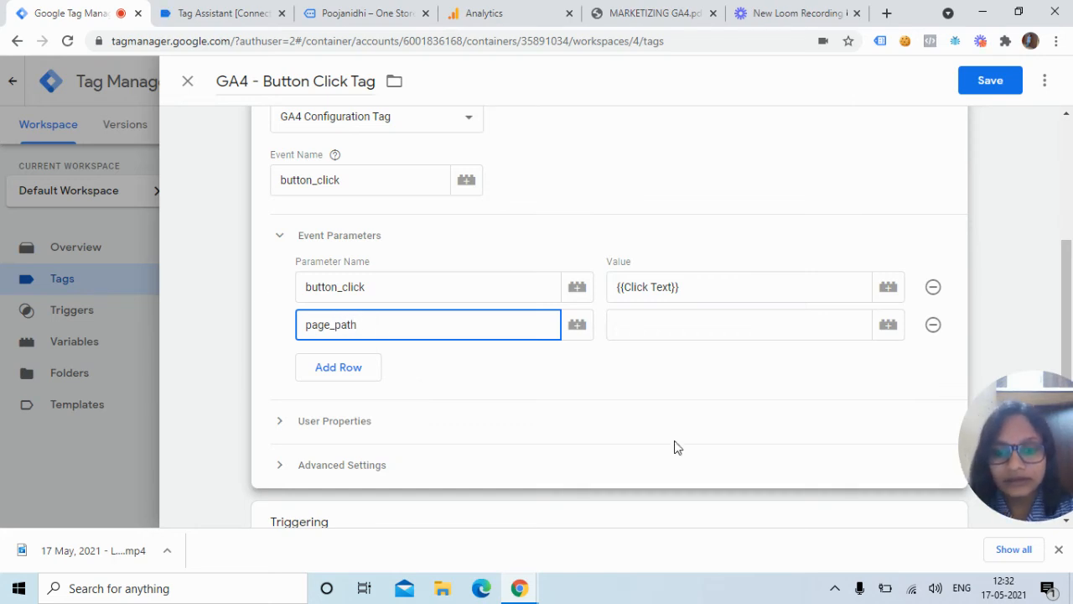
left_click(745, 326)
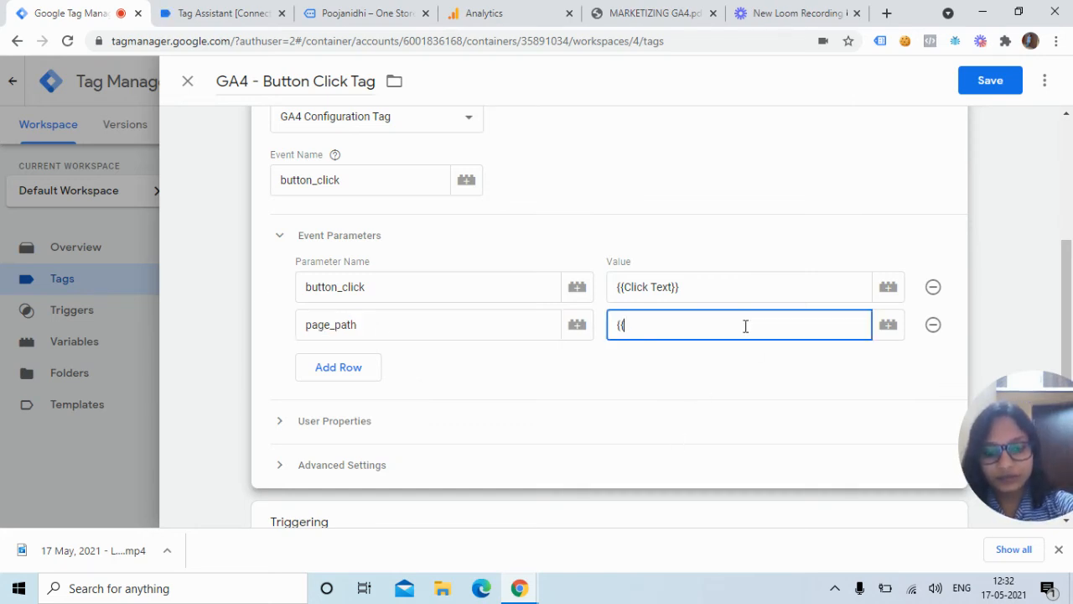
type("{{")
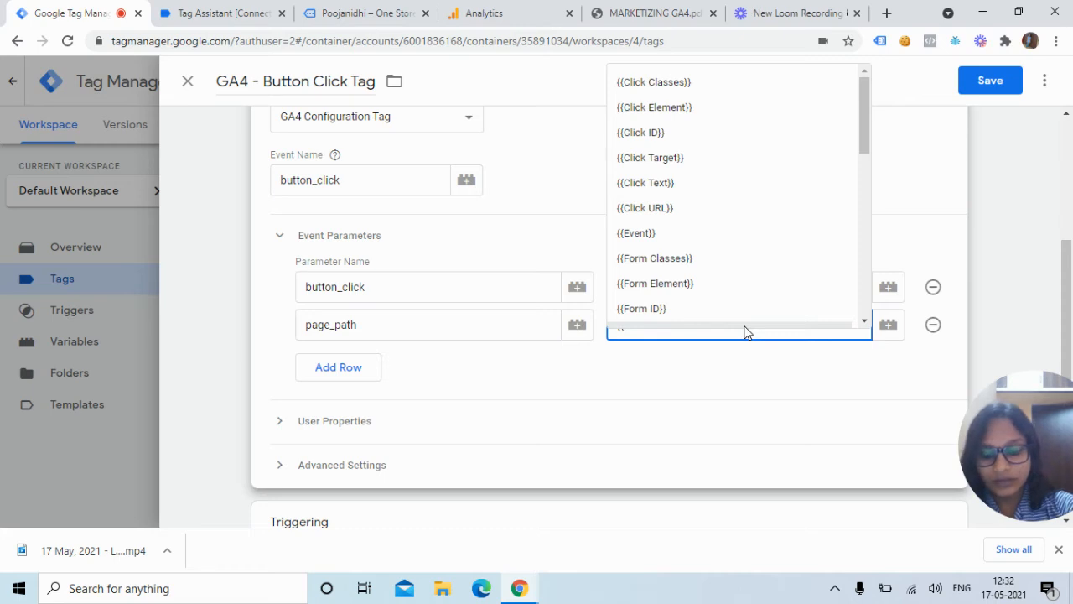
type("page")
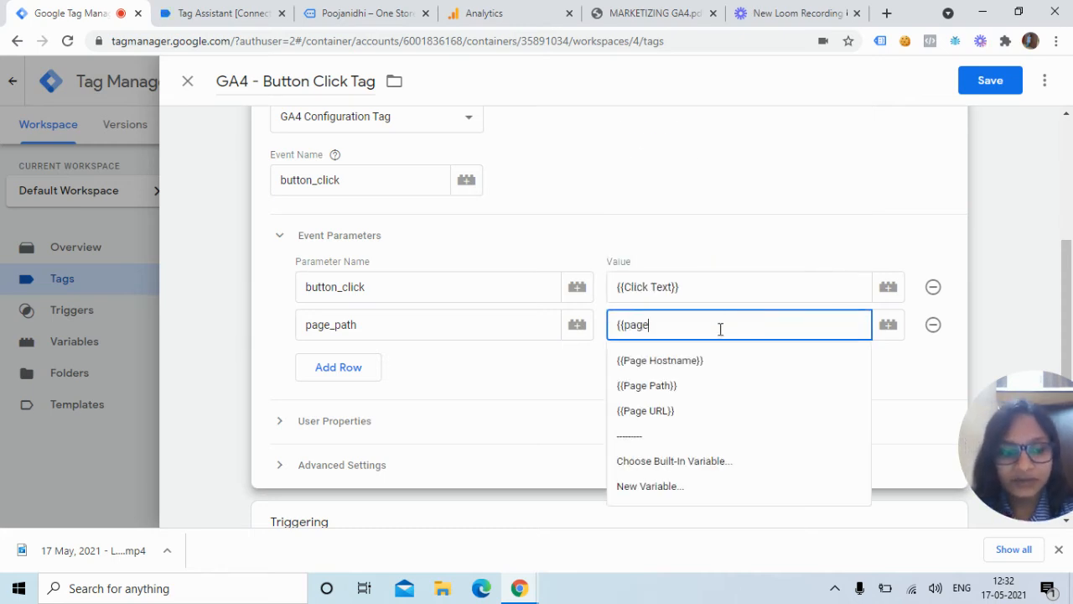
left_click(654, 387)
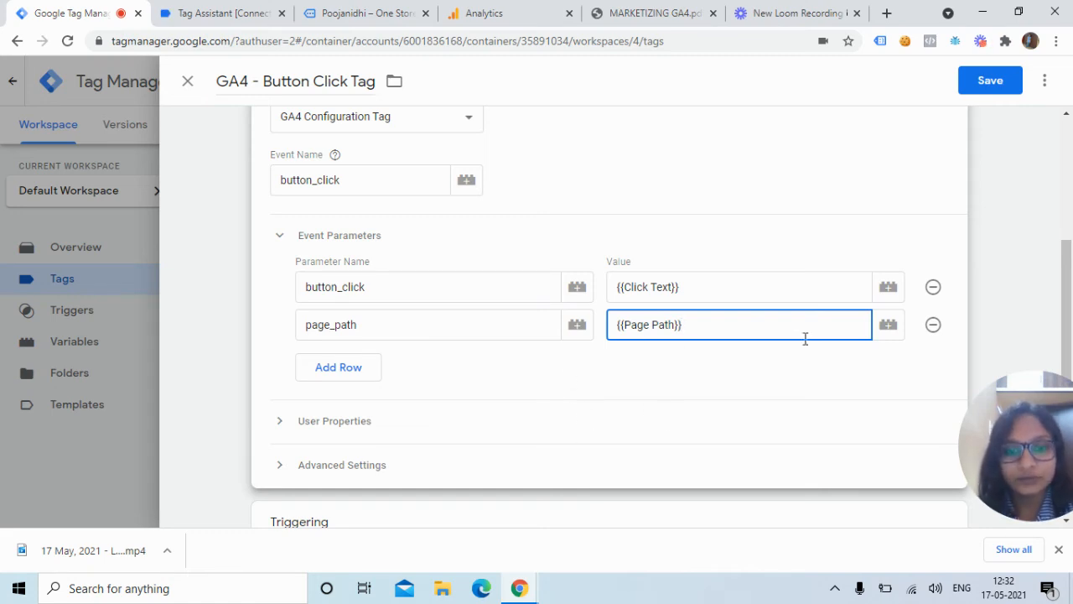
View the tag's All Clicks Trigger, and in Tag Assistant examine the variables of the Contact Us page's Click event
scroll(1062, 262, "down", 2)
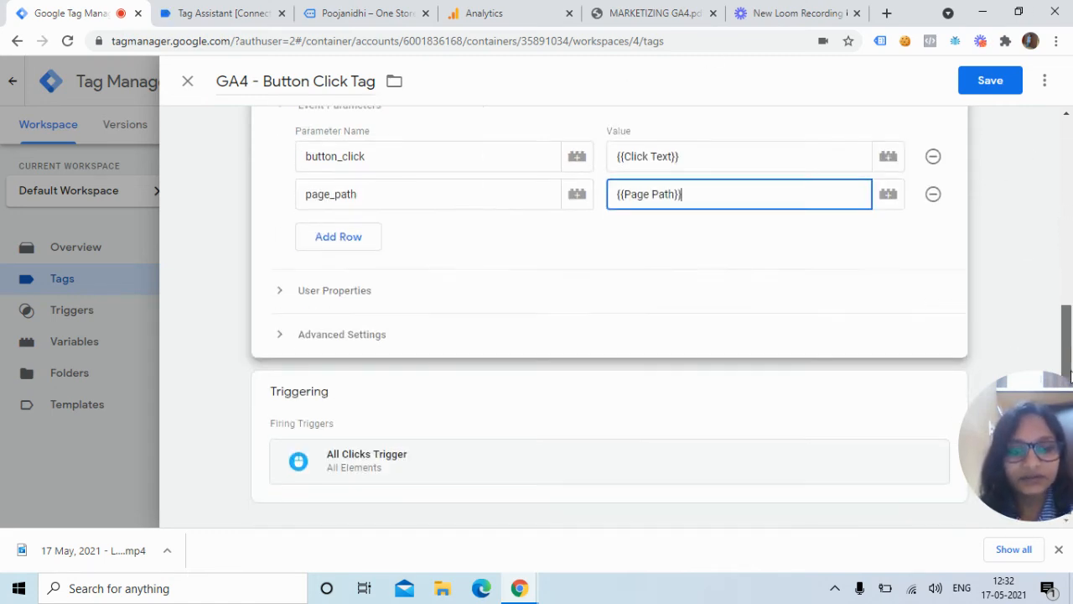
left_click(465, 458)
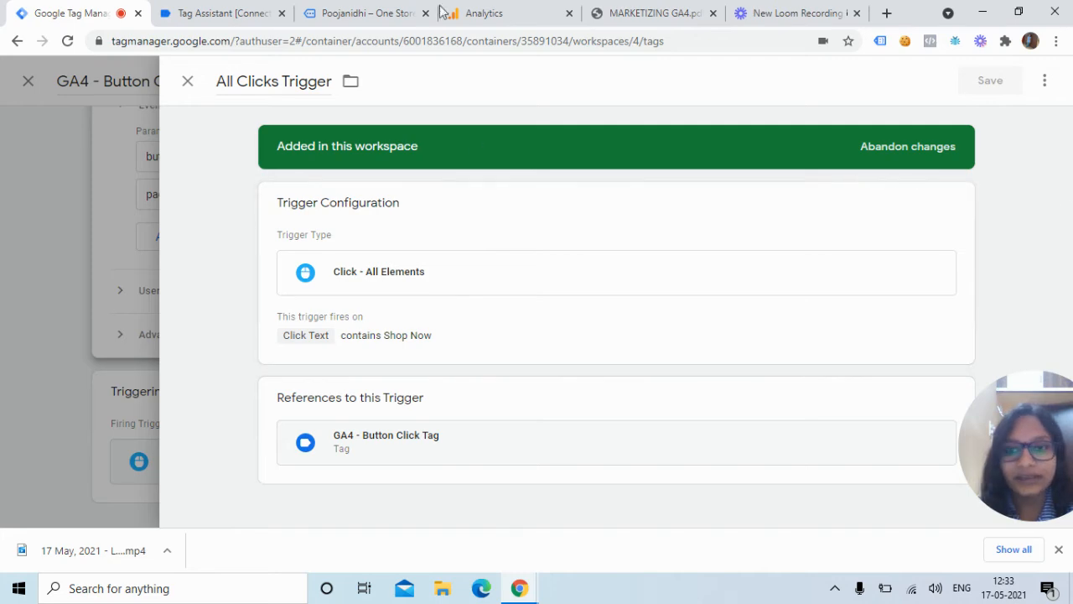
left_click(373, 12)
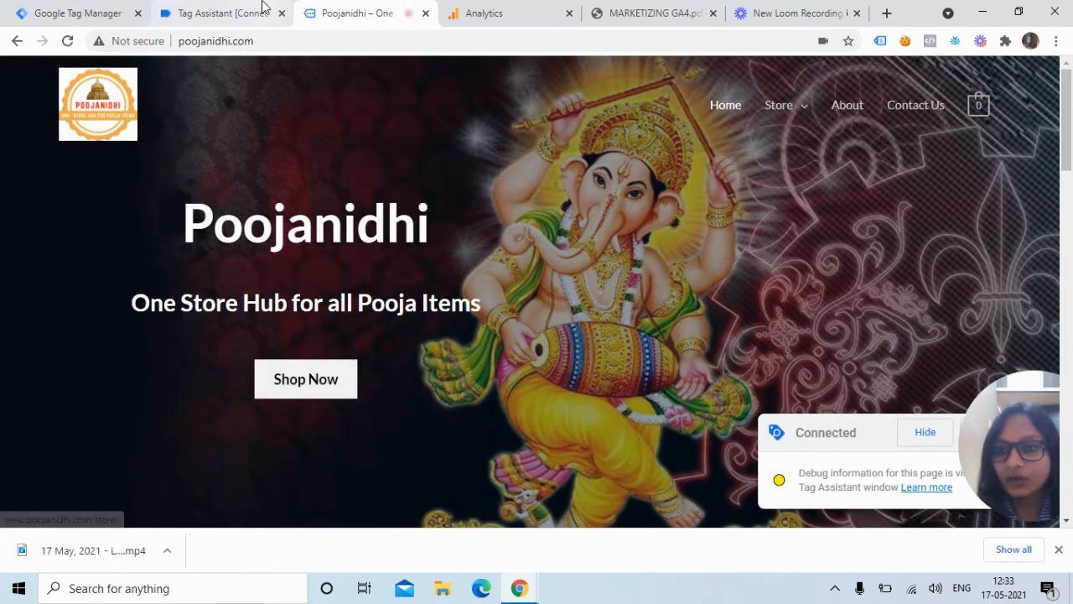
left_click(263, 10)
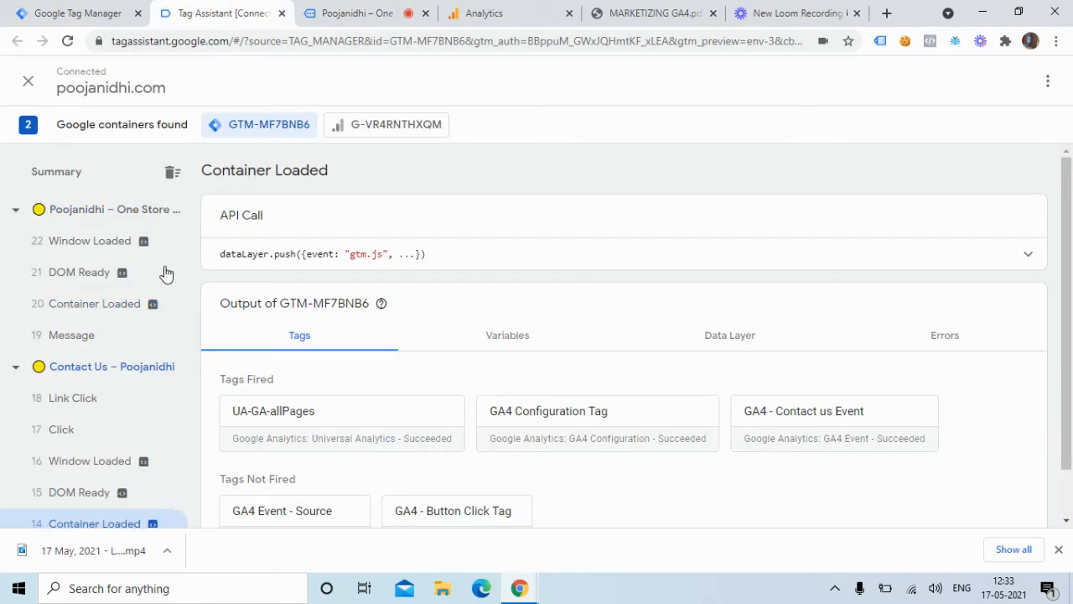
left_click(96, 431)
left_click(517, 344)
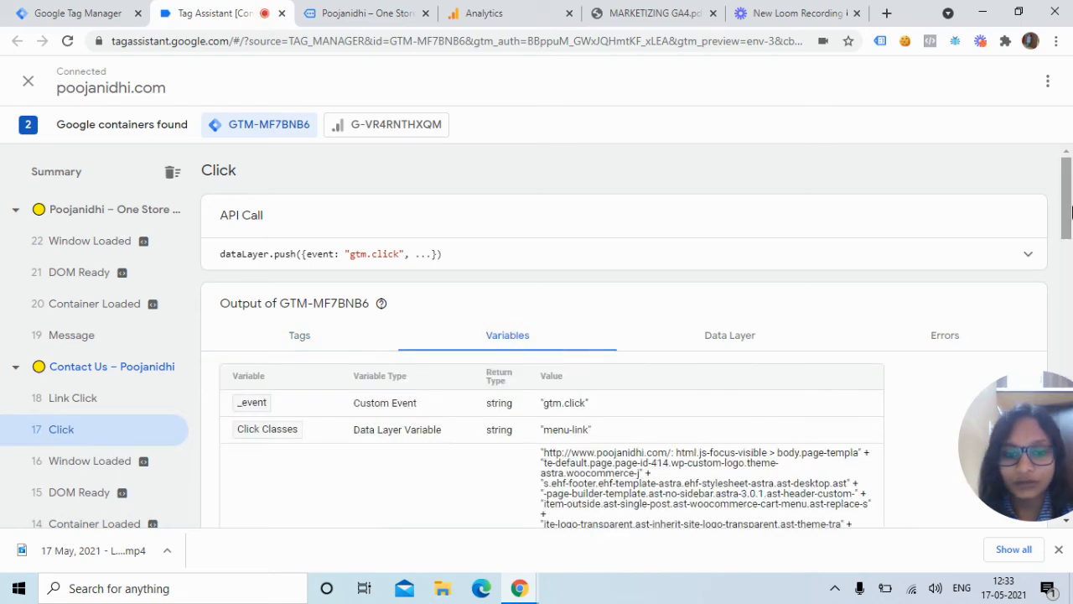
left_click_drag(1067, 210, 1069, 321)
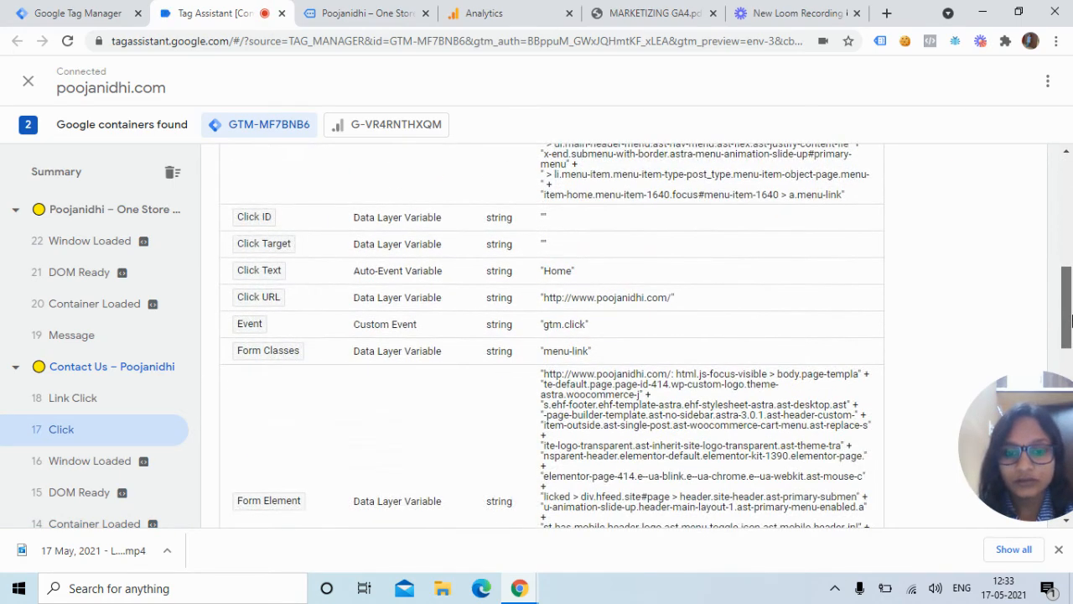
Follow the website's Shop Now button and check the Click Text variable of the resulting Click event in Tag Assistant
left_click(387, 13)
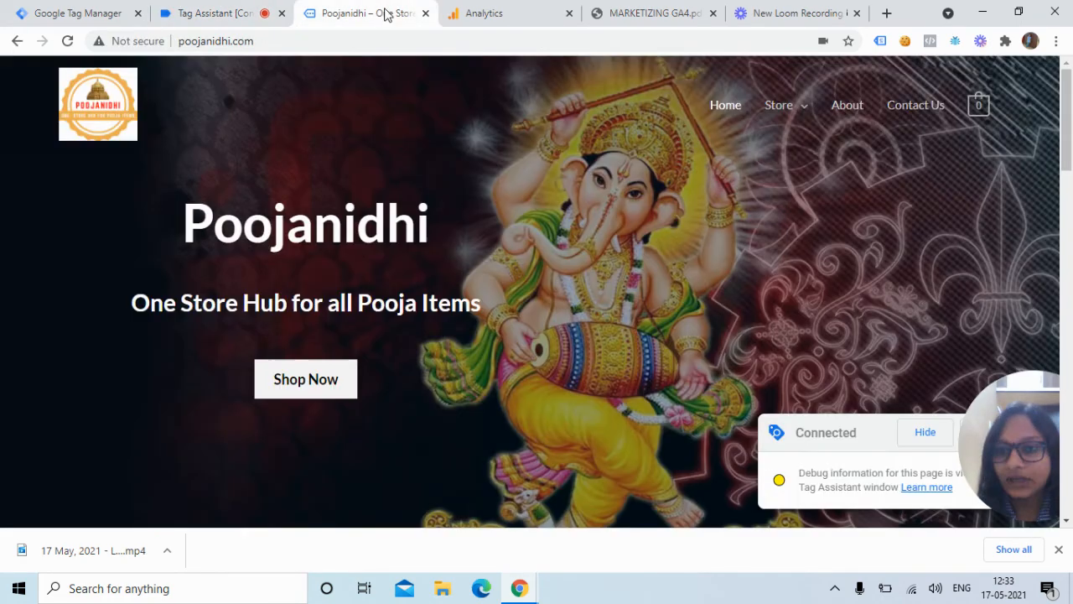
left_click(314, 391)
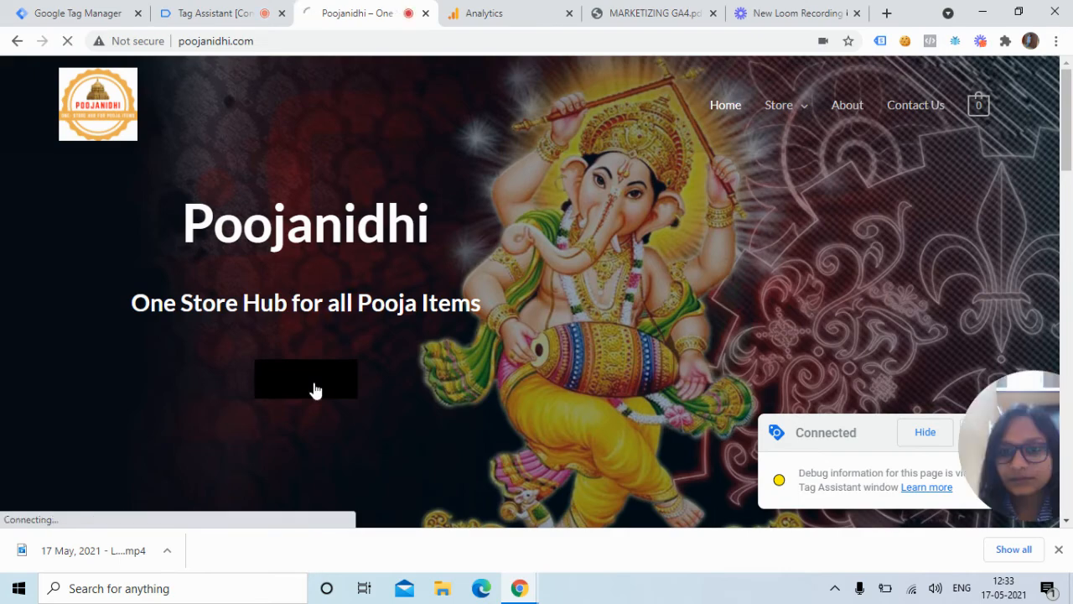
left_click(235, 11)
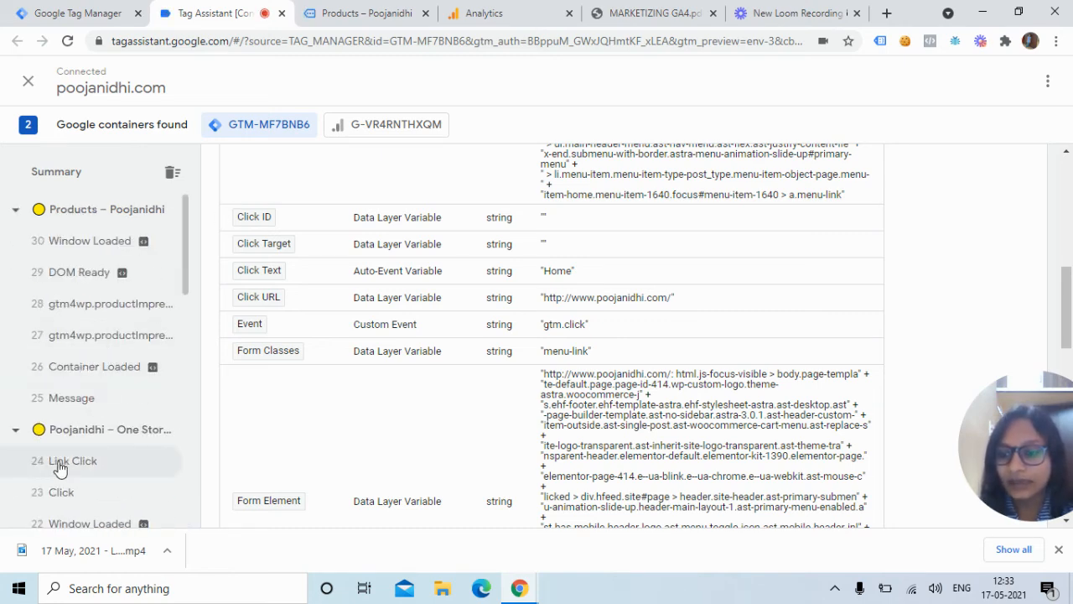
left_click(63, 494)
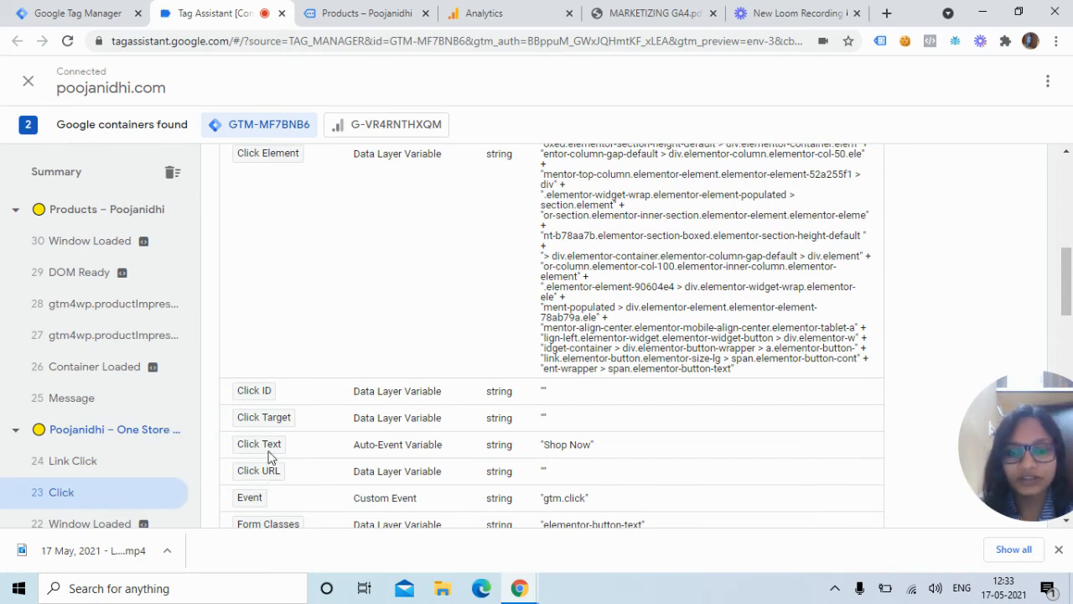
Return to Google Tag Manager, close the All Clicks Trigger unchanged and save the GA4 - Button Click Tag
left_click(109, 9)
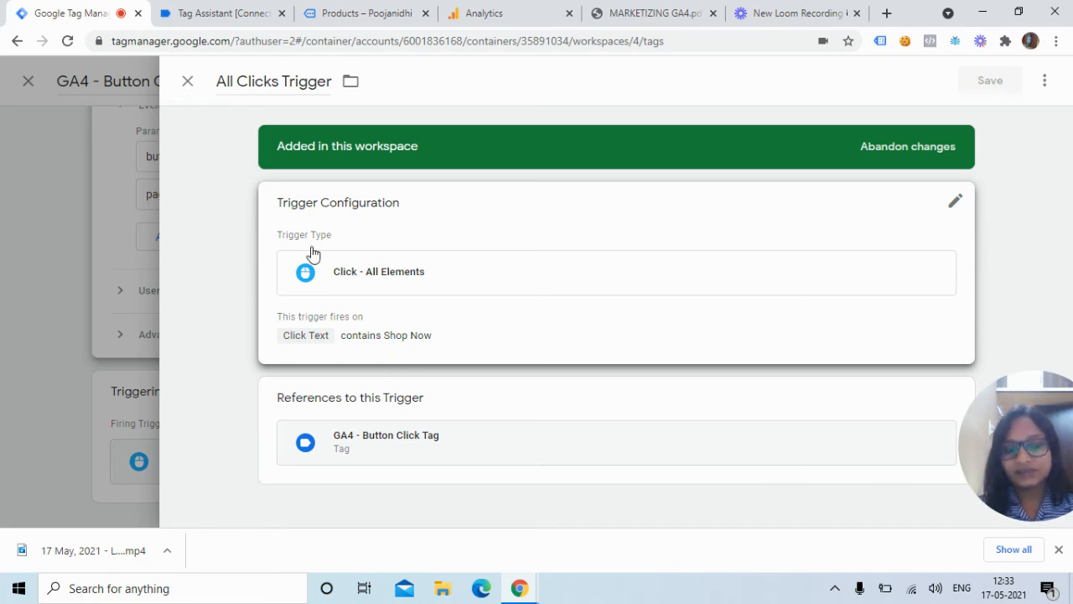
left_click(188, 83)
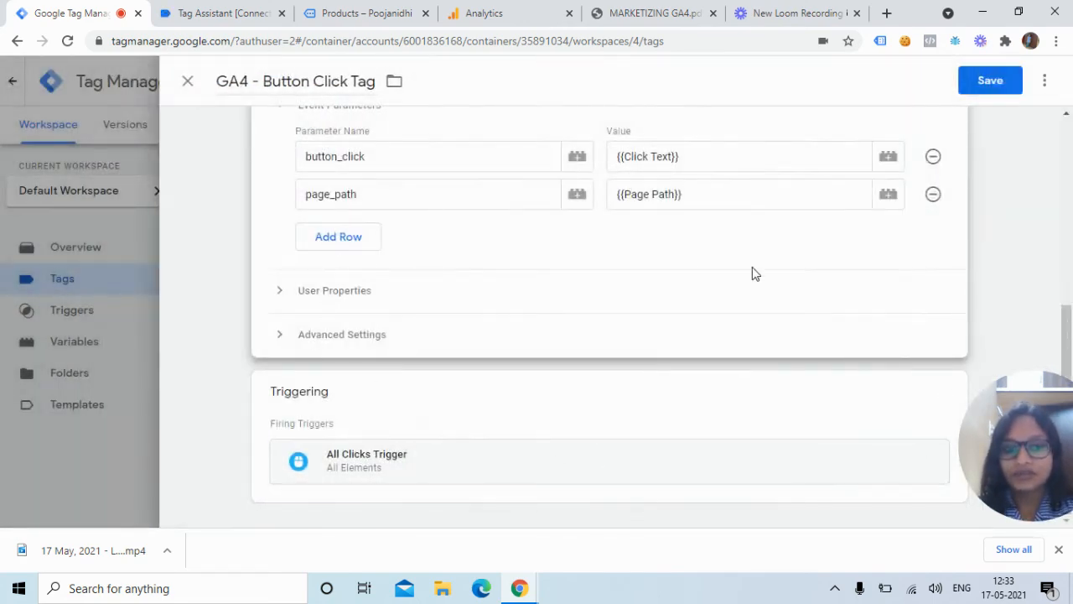
left_click_drag(1067, 327, 1068, 144)
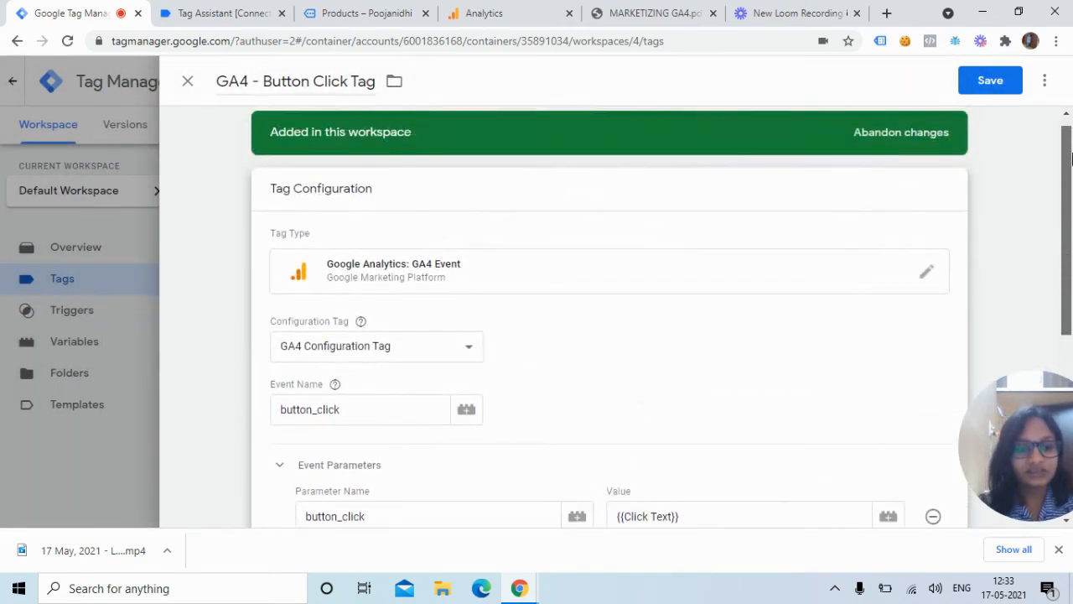
left_click(990, 79)
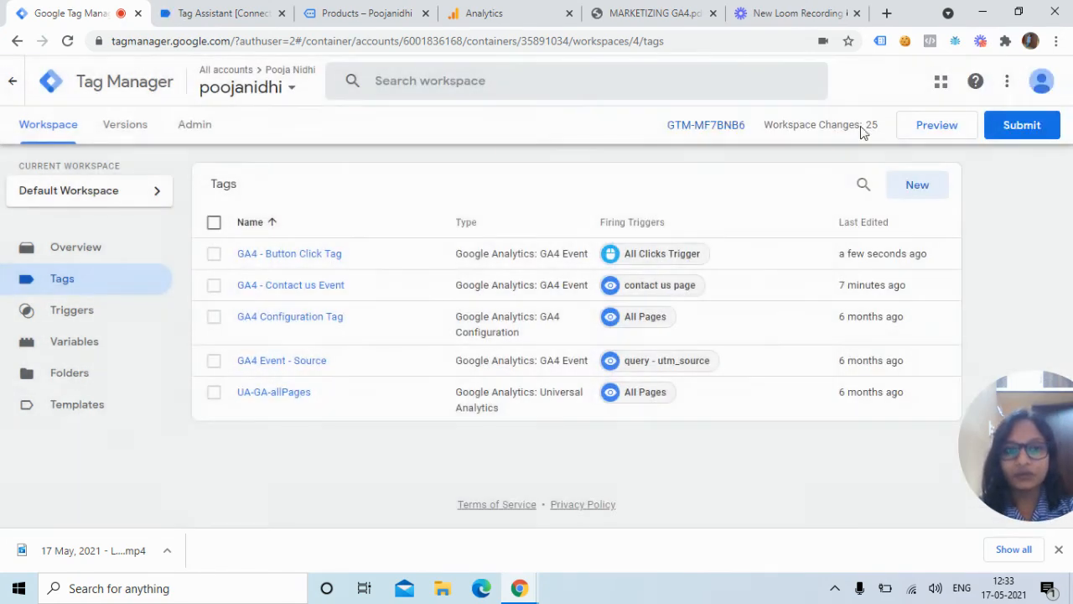
Start a new preview session, hide the debug badge on the website and test the Shop Now button
left_click(946, 136)
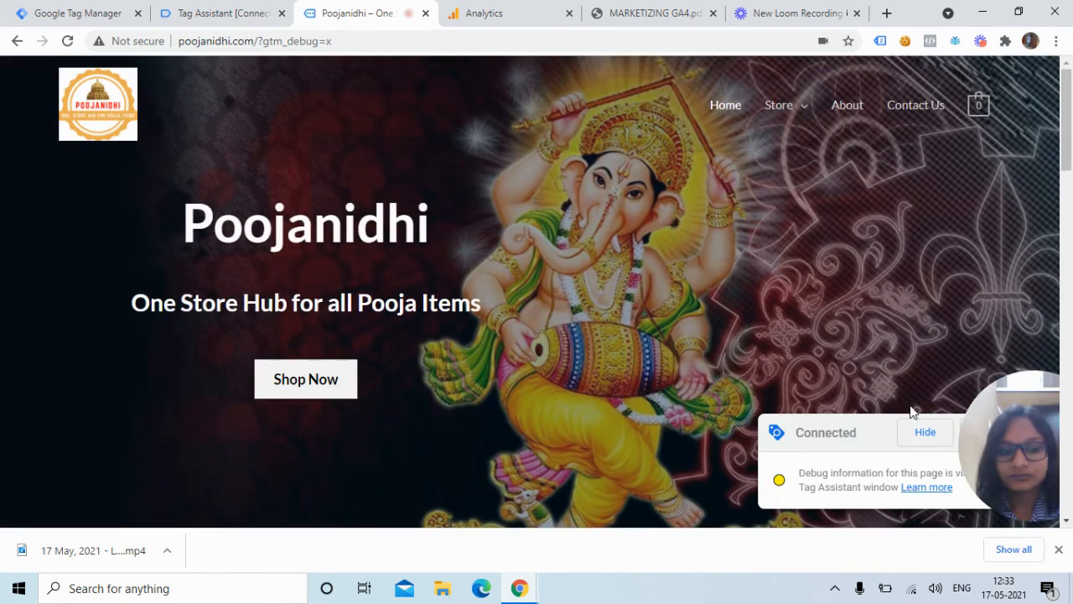
left_click(926, 439)
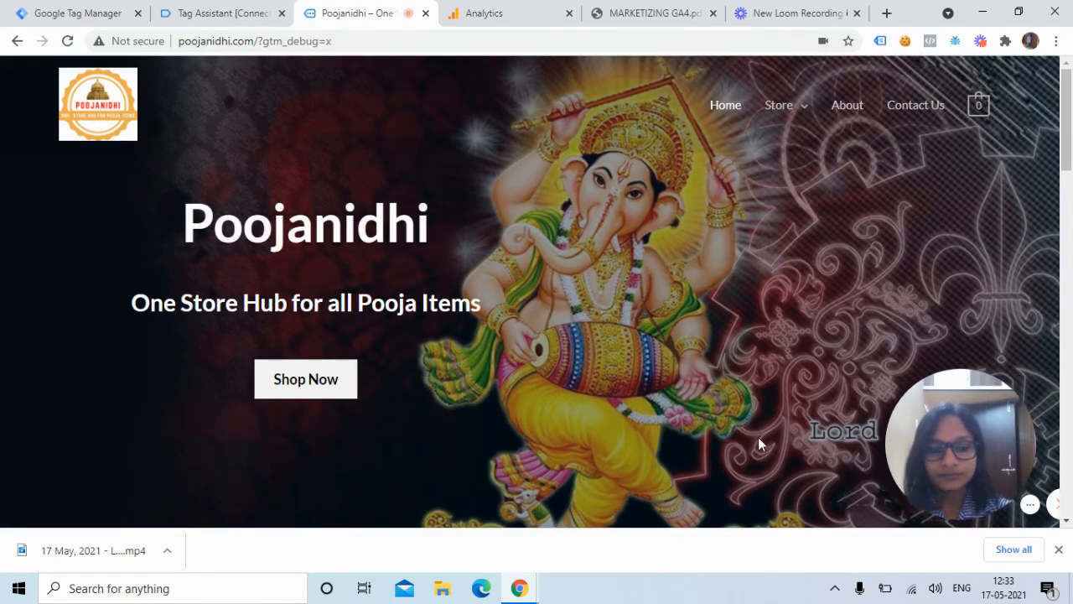
left_click(294, 398)
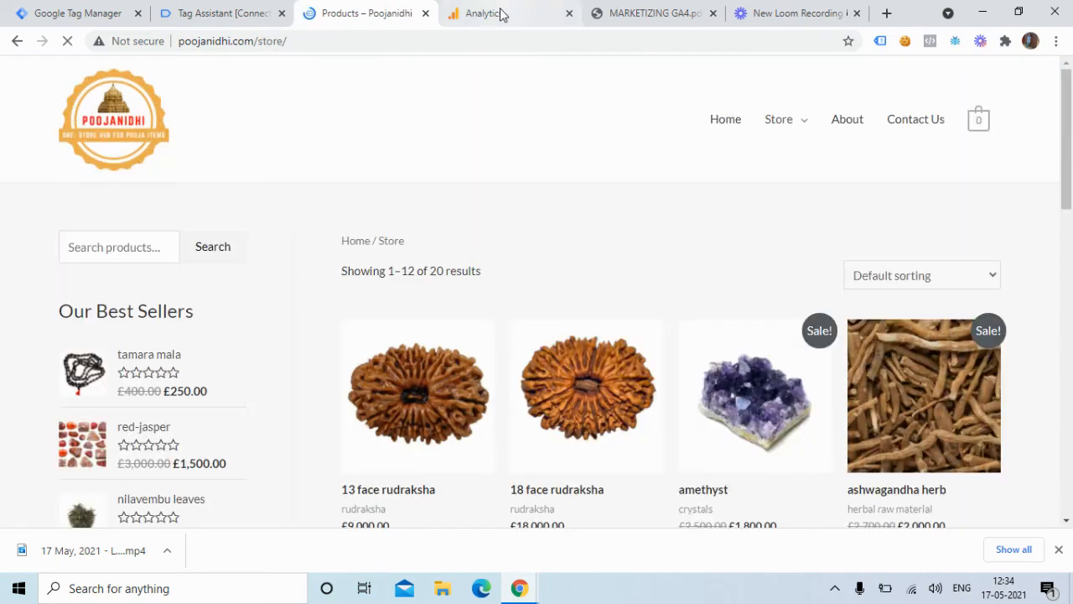
Switch to Google Analytics and open the Realtime overview at the event count by event name
left_click(500, 16)
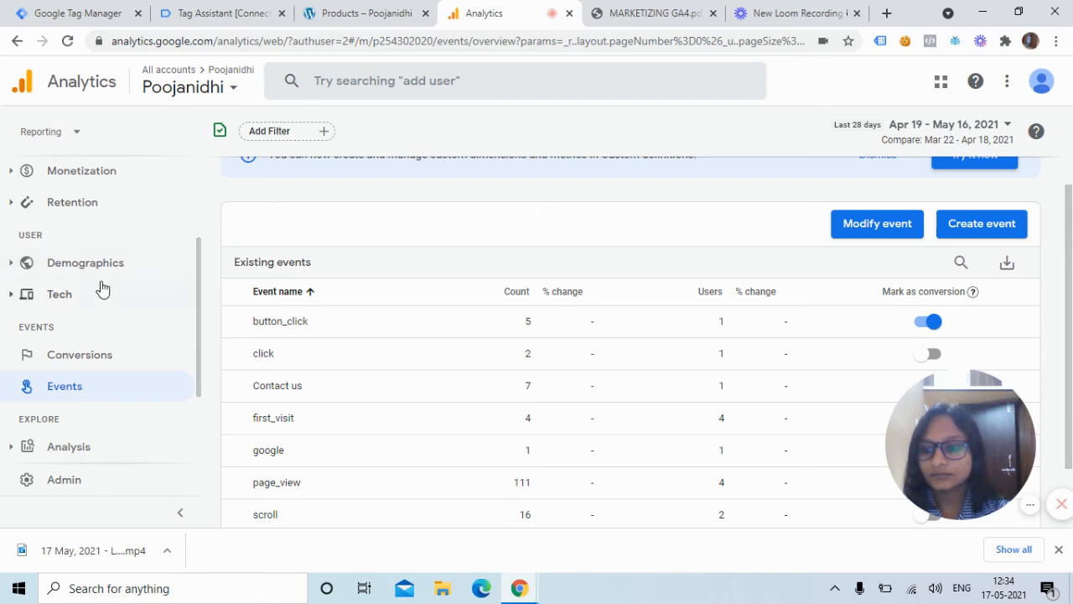
left_click_drag(199, 286, 190, 189)
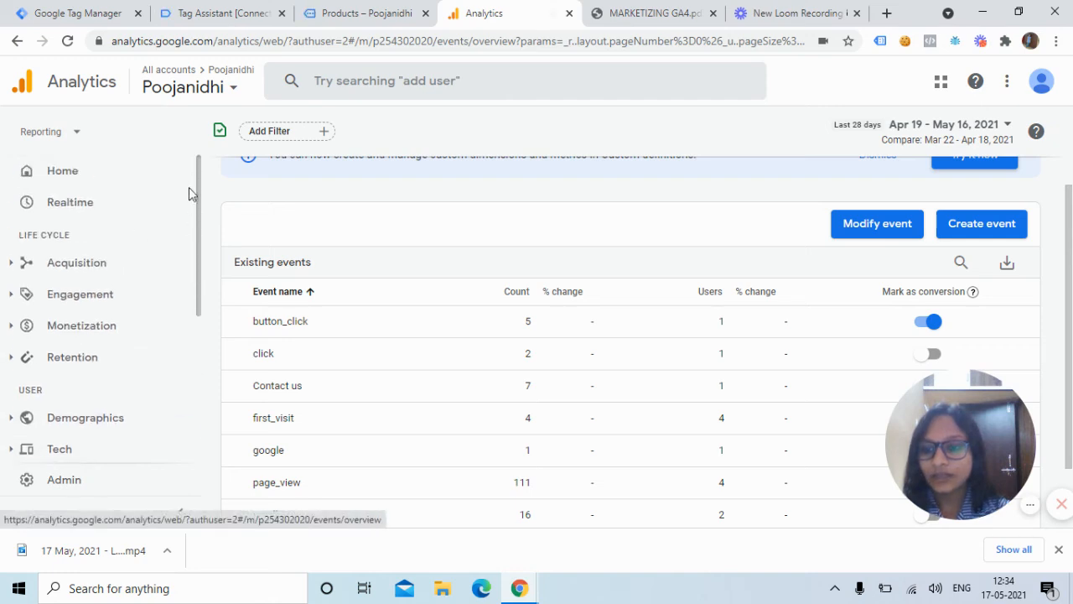
left_click(81, 212)
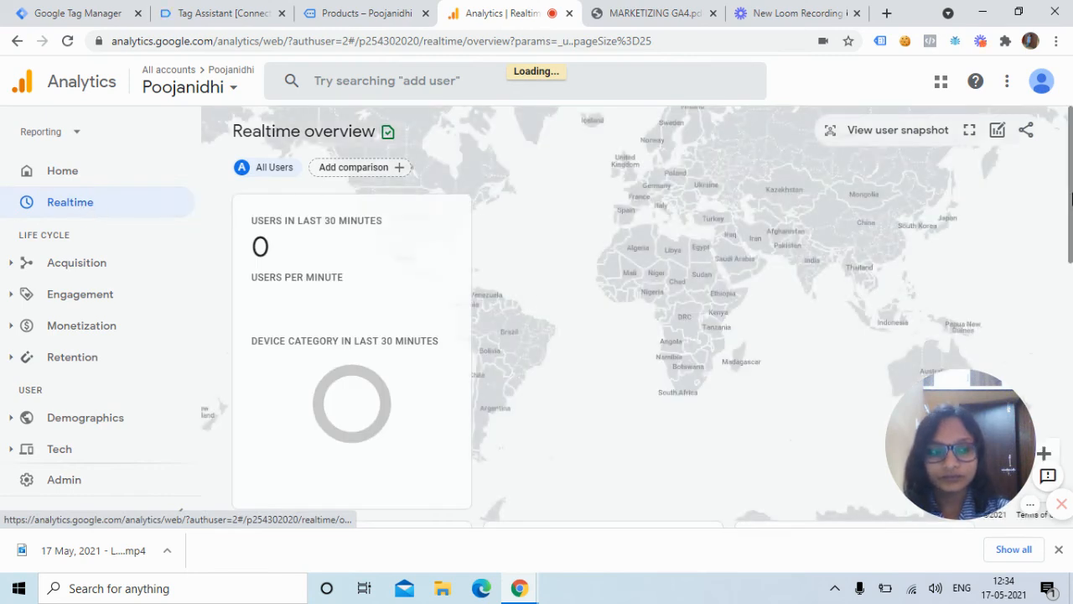
left_click_drag(1070, 197, 1070, 474)
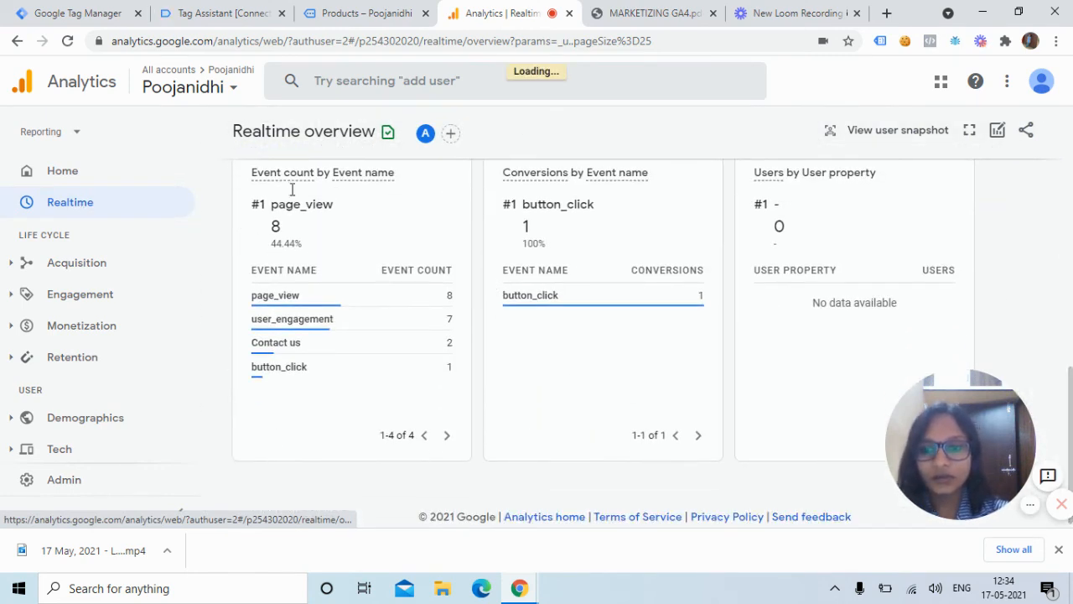
Check the value of the button_click parameter under the Realtime button_click event and review the event's remaining parameters
left_click(296, 373)
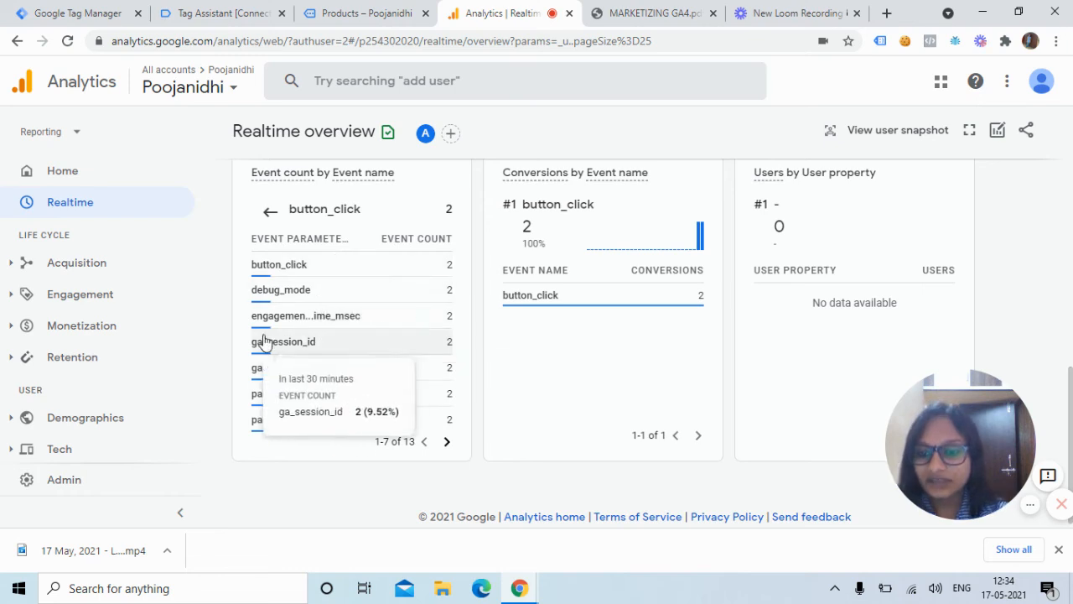
left_click(293, 267)
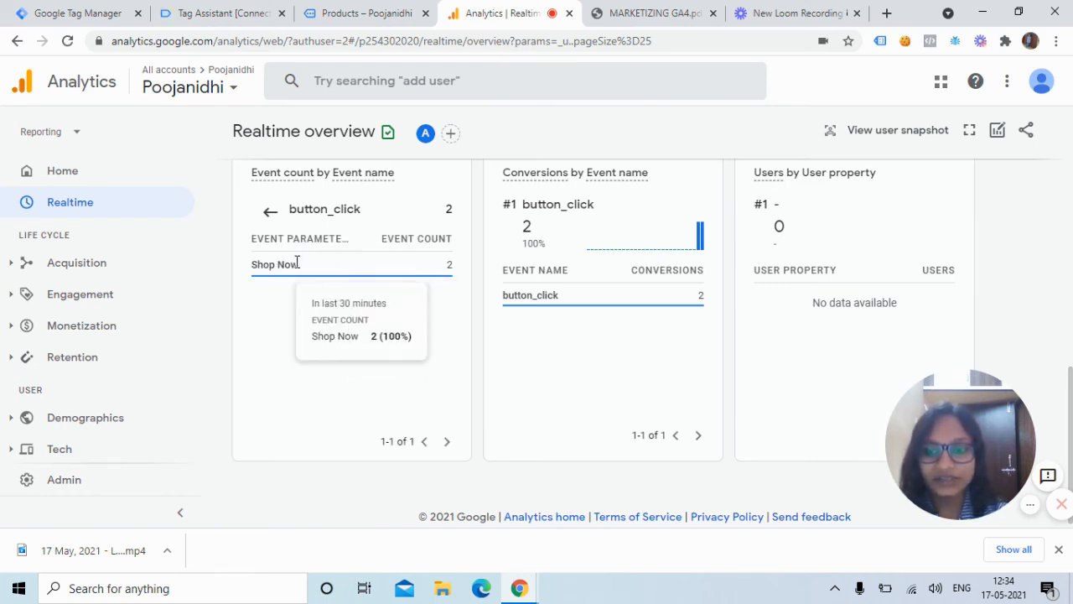
left_click(270, 212)
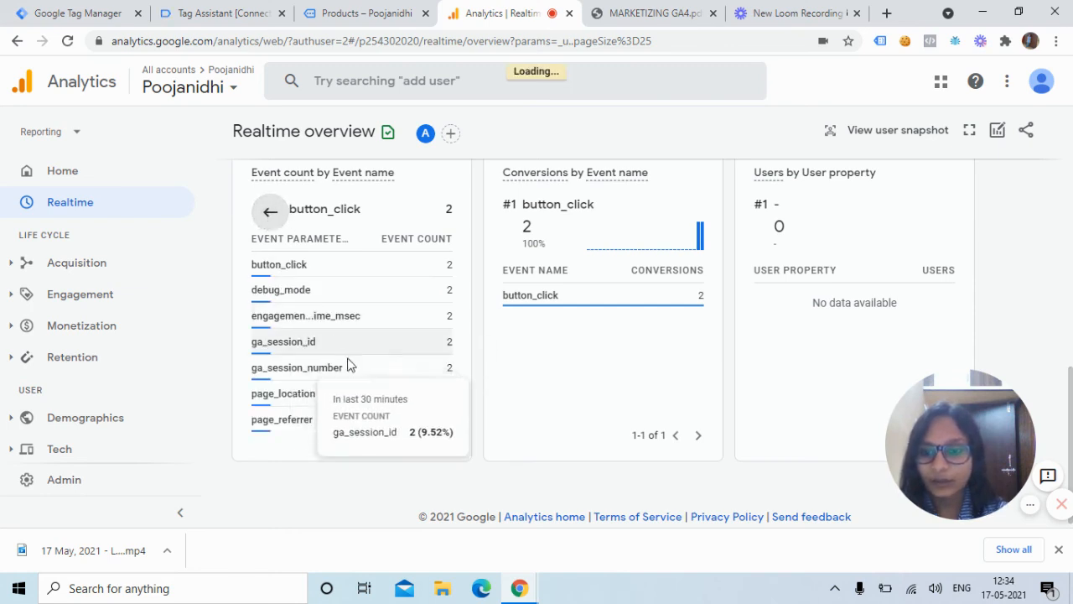
left_click(447, 442)
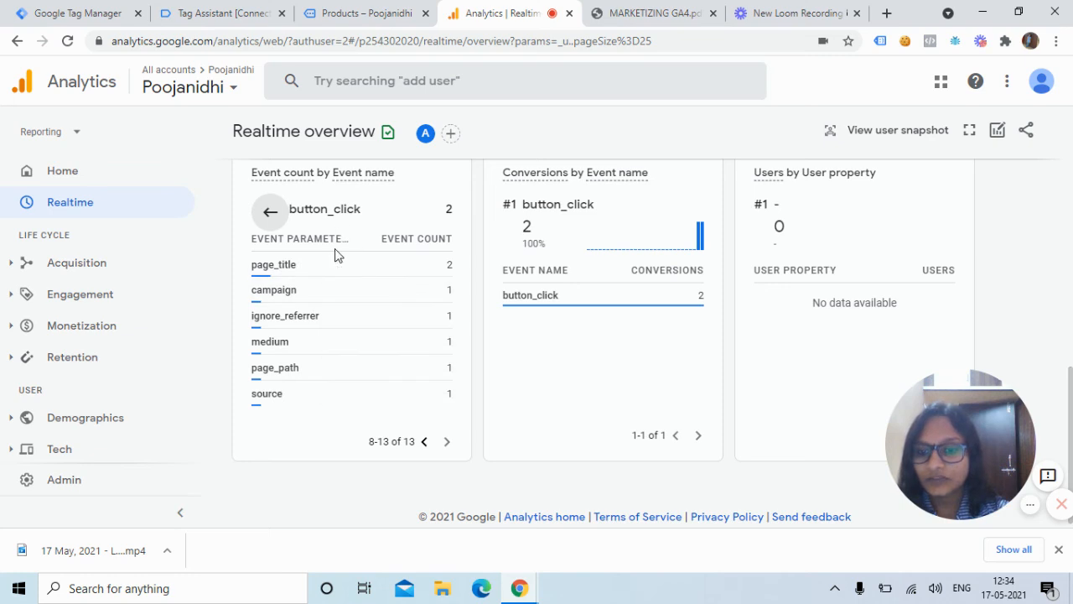
mouse_move(533, 300)
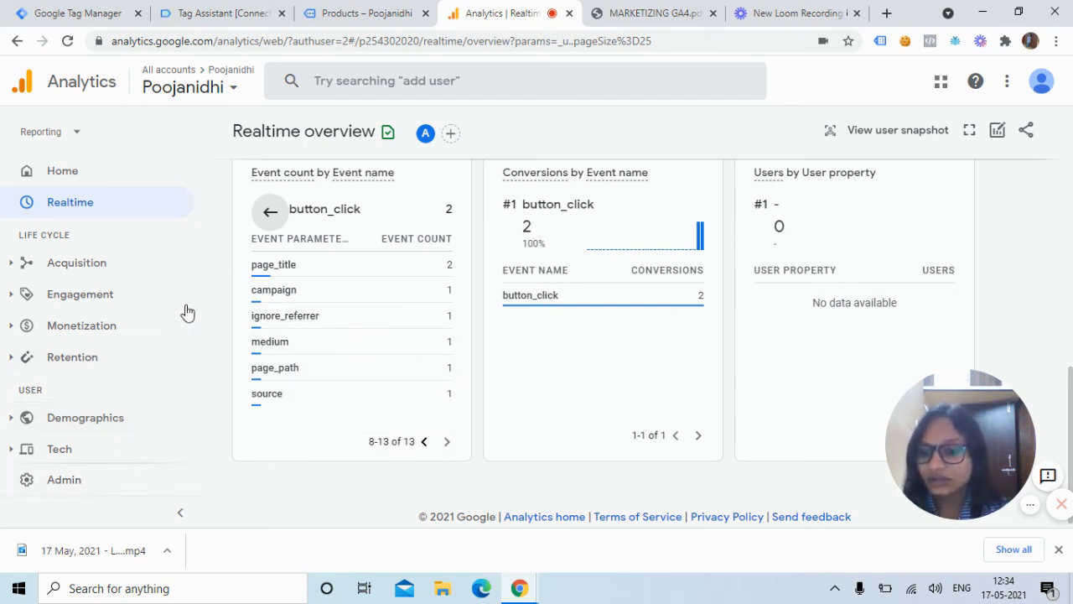
Open DebugView and look through the event timeline for the latest button_click event
left_click_drag(198, 303, 210, 426)
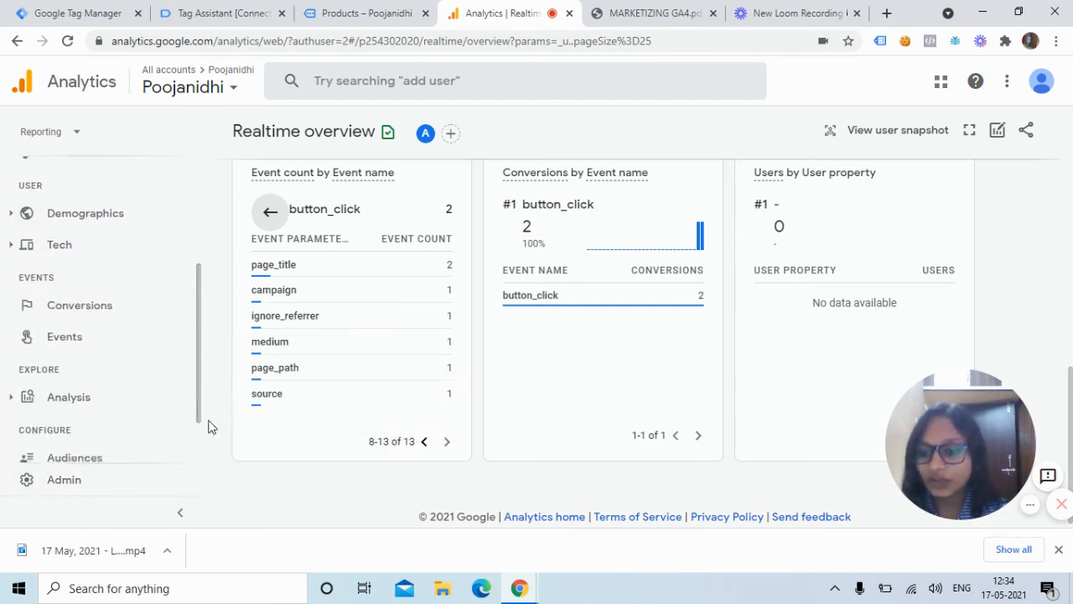
scroll(205, 429, "down", 1)
scroll(176, 436, "down", 1)
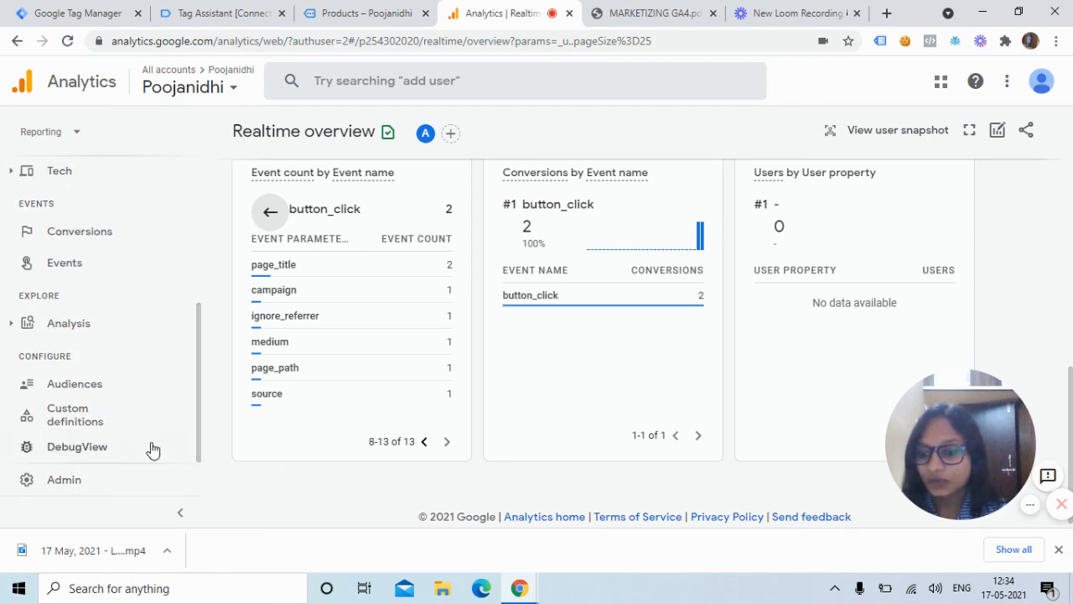
left_click(120, 449)
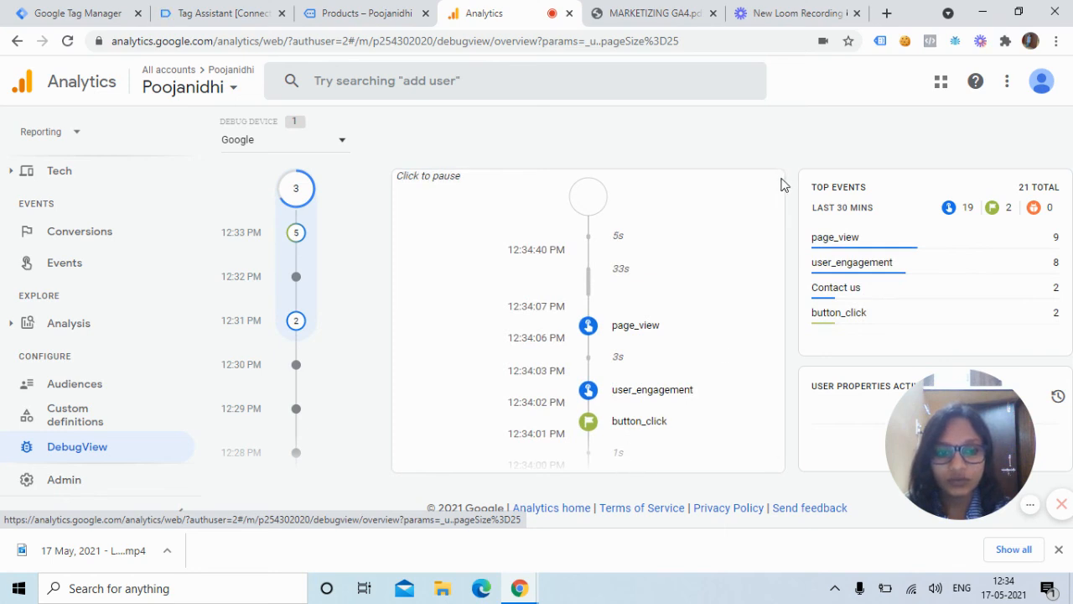
left_click_drag(781, 182, 788, 205)
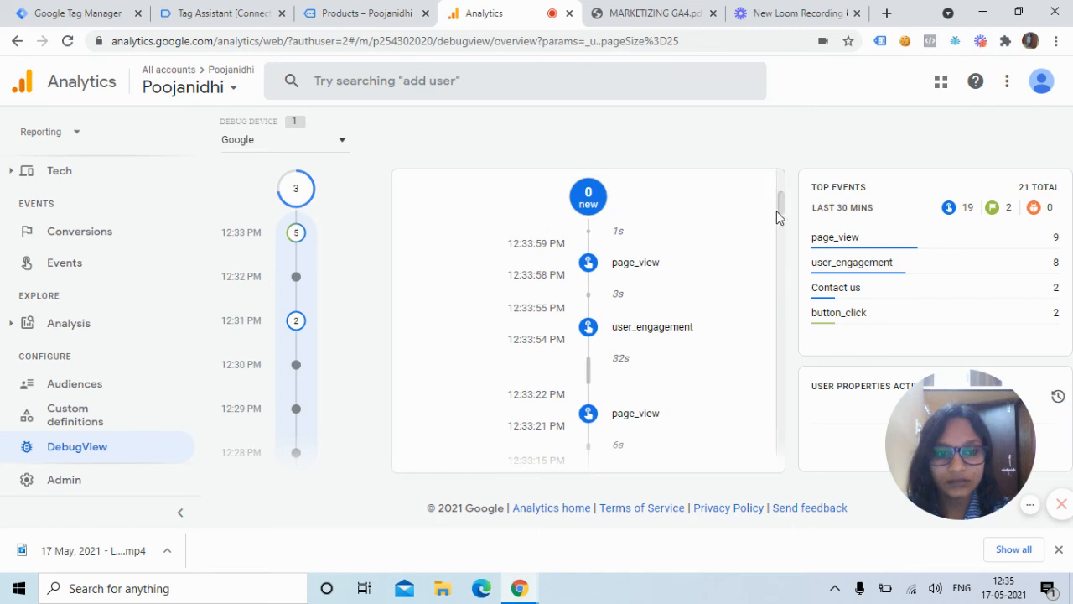
left_click_drag(779, 214, 780, 198)
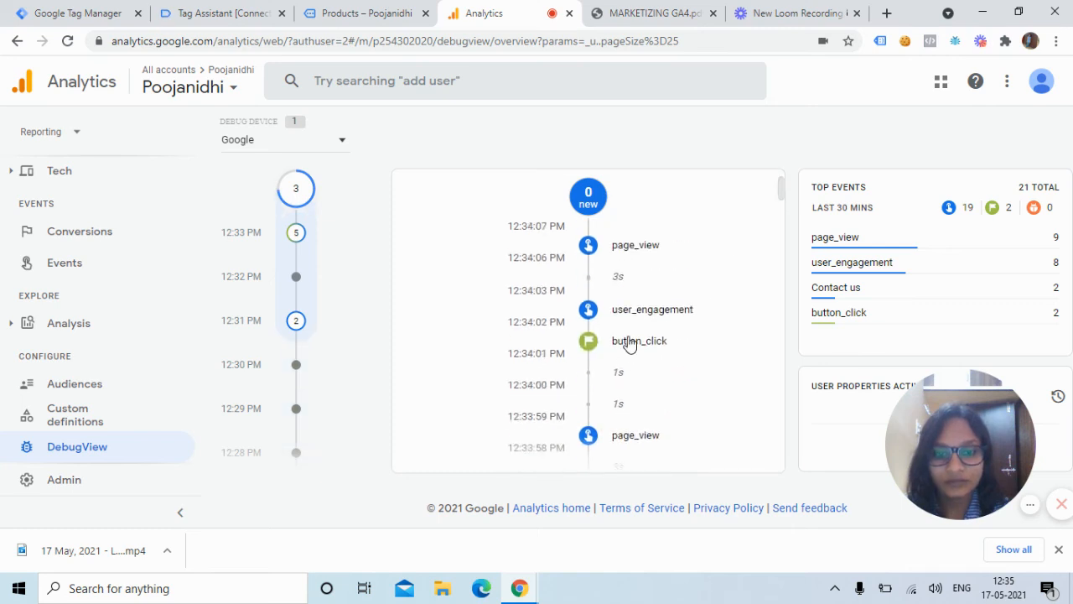
Examine the parameters of the timeline's button_click event, expanding the button_click parameter, and close the event details
left_click(619, 348)
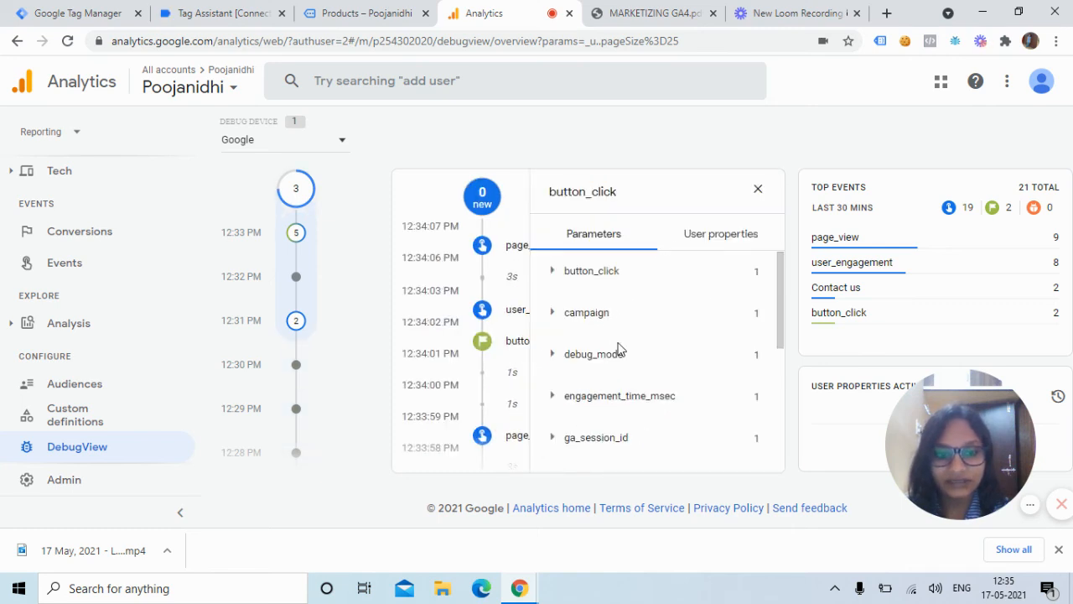
left_click(553, 274)
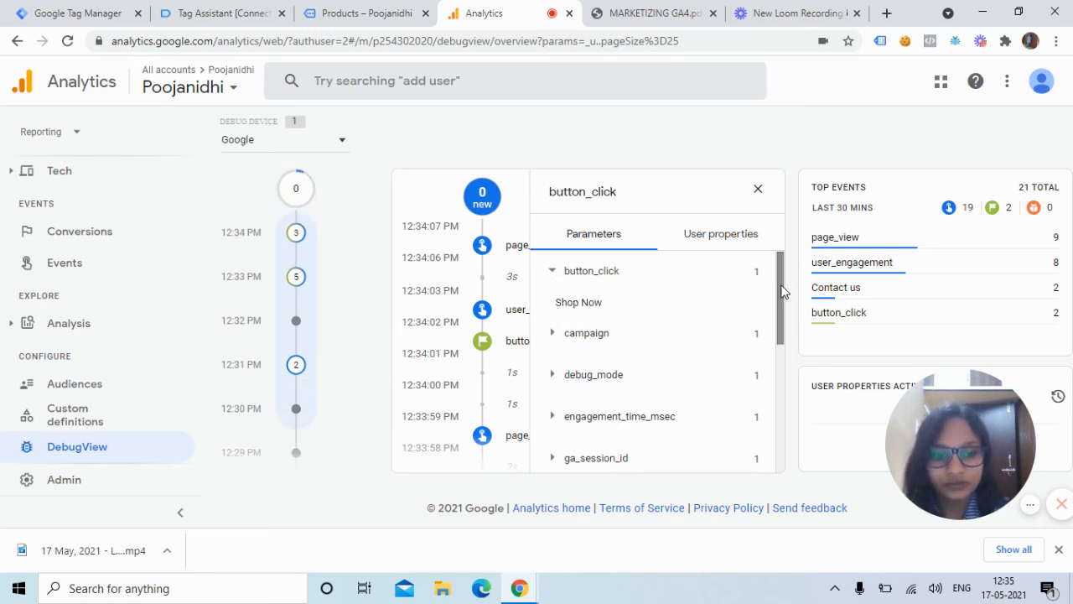
mouse_move(781, 288)
left_mouse_down()
mouse_move(772, 427)
mouse_move(785, 271)
left_mouse_up()
left_click_drag(786, 316, 766, 163)
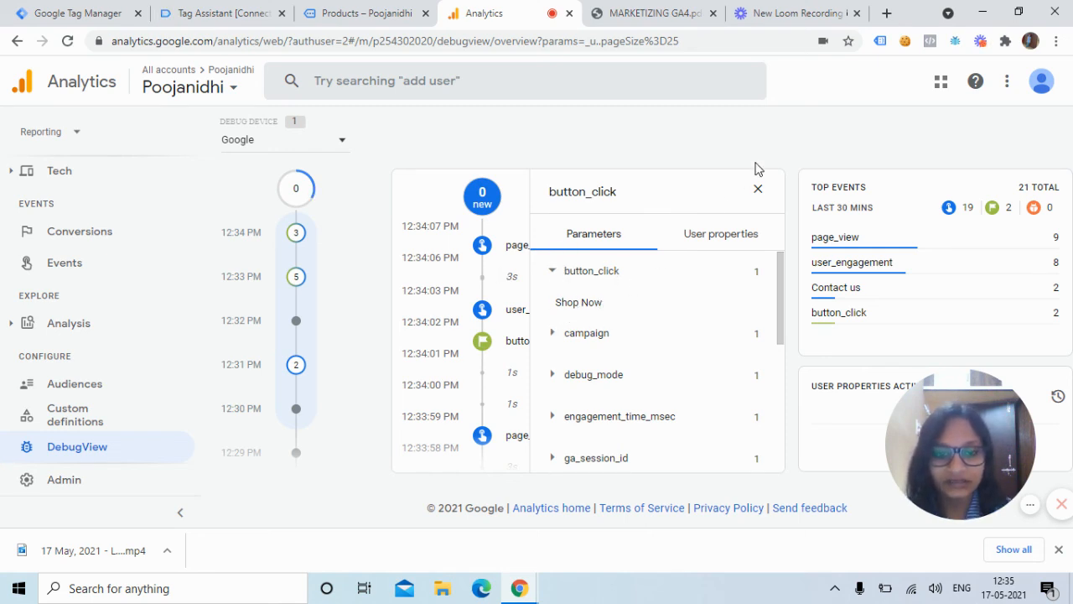
left_click(759, 193)
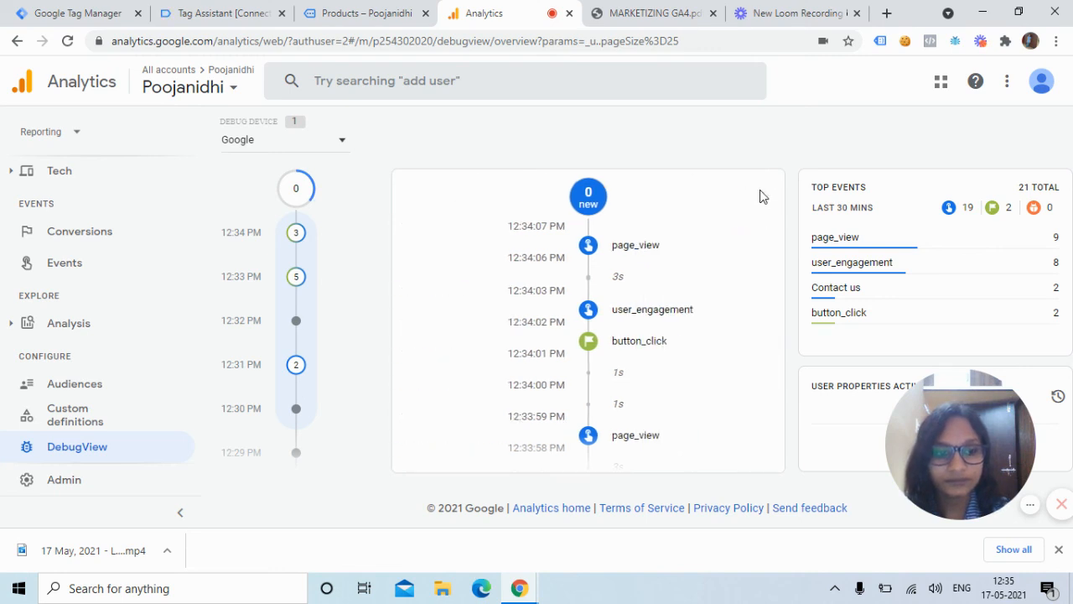
View button_click among the top events and examine the full parameter details of its Shop Now entry
left_click(855, 320)
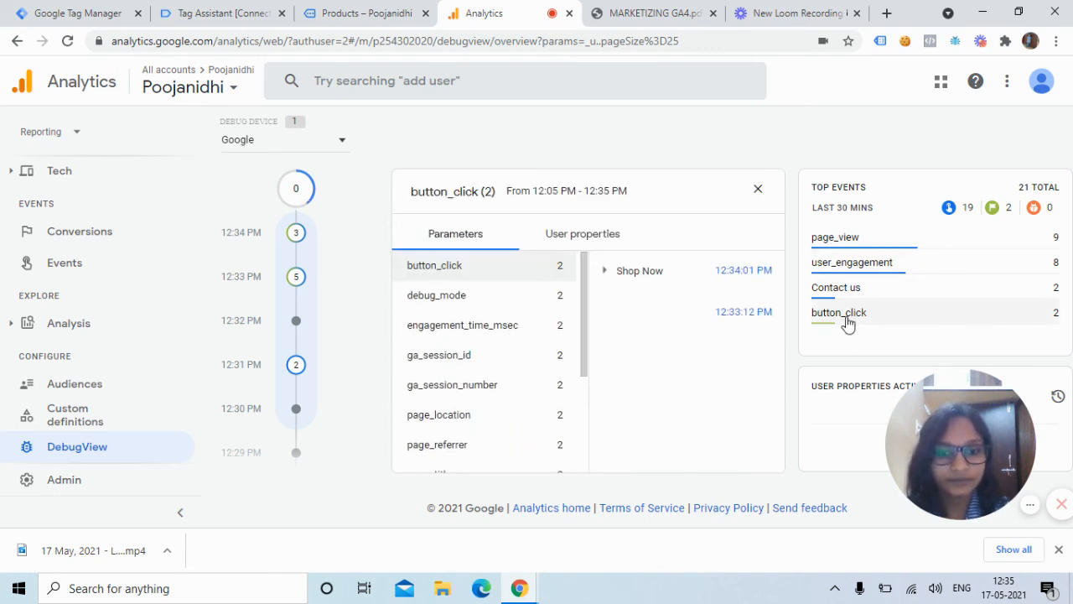
left_click(607, 277)
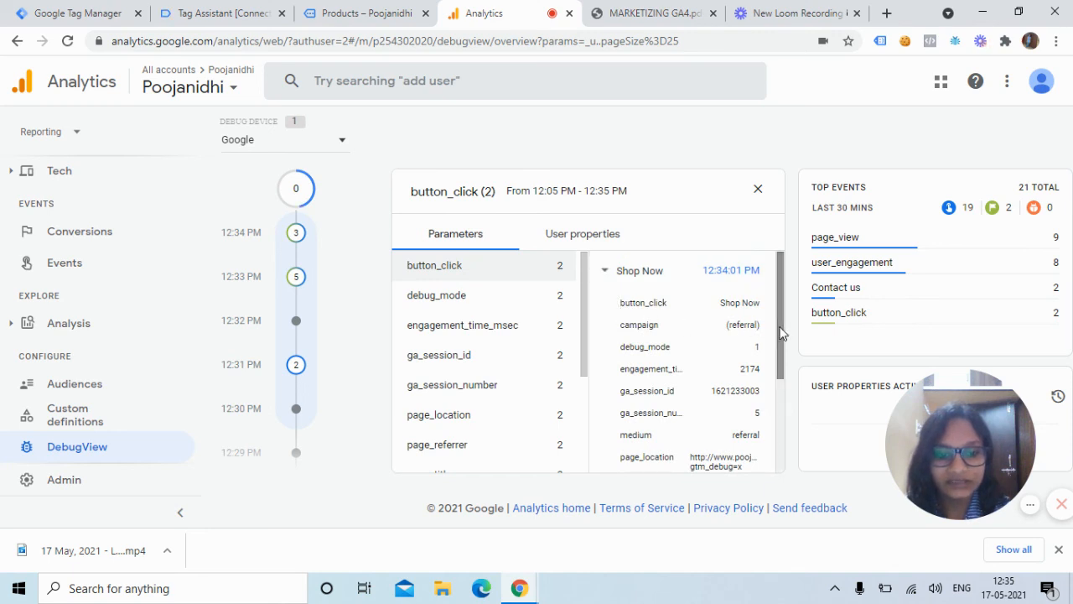
left_click_drag(781, 330, 785, 428)
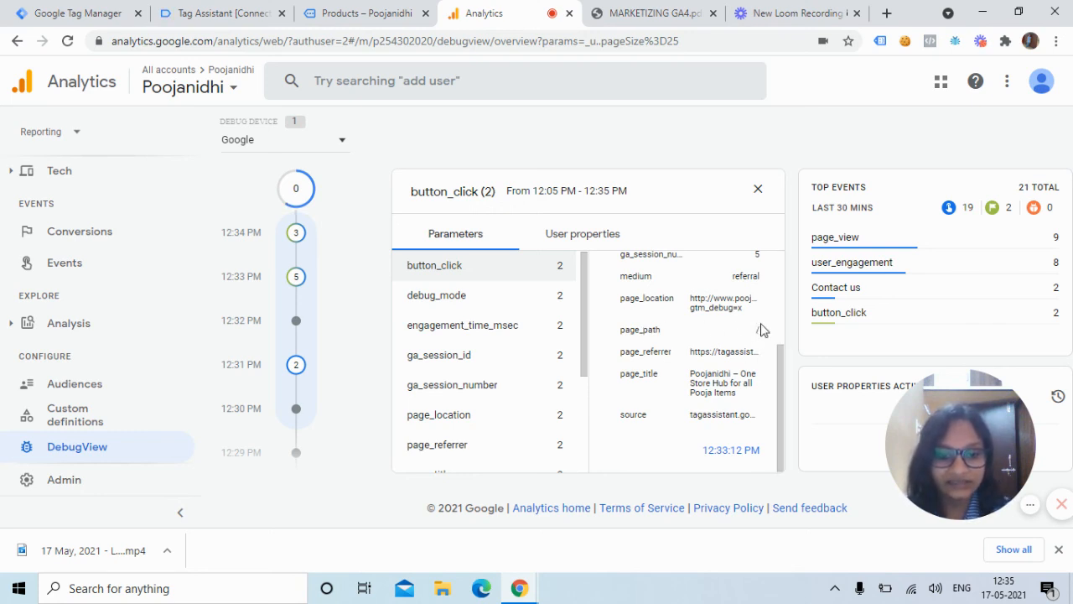
left_click_drag(780, 377, 781, 289)
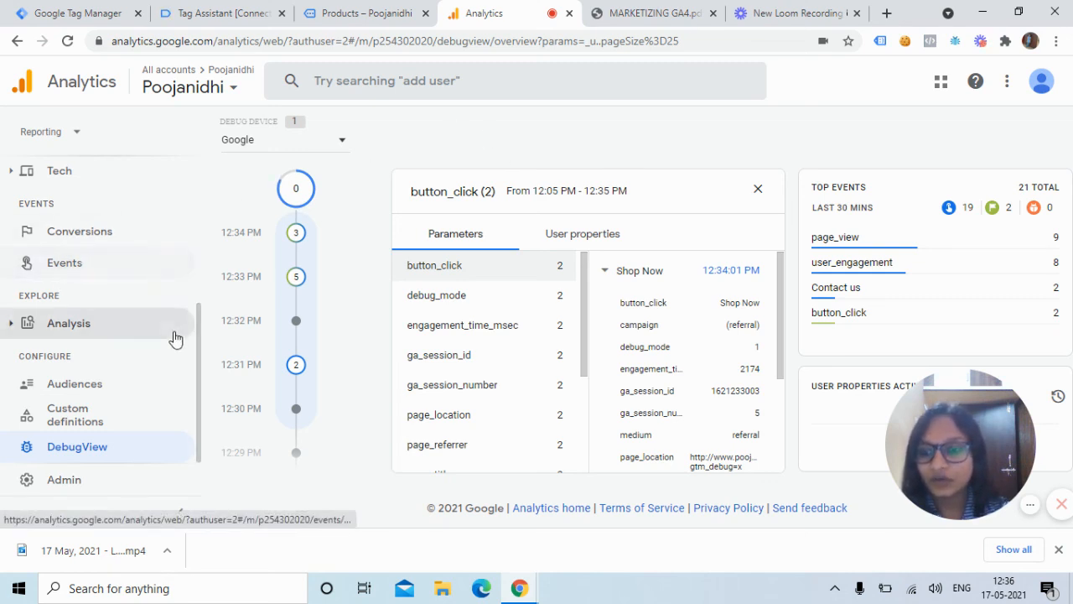
Open the Engagement Events report and review its table of event names
scroll(192, 277, "up", 3)
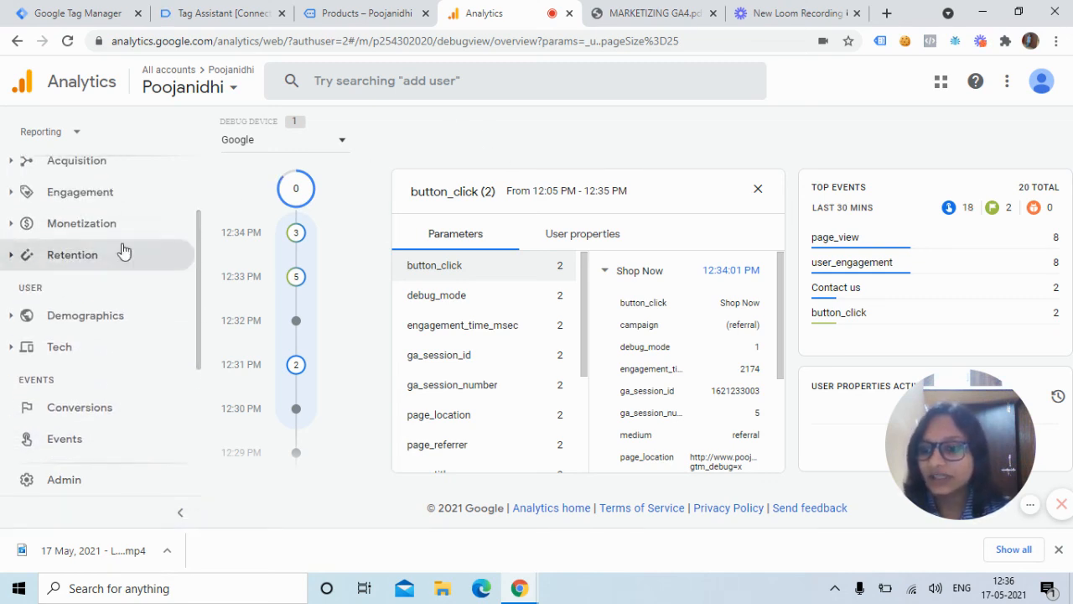
left_click(74, 201)
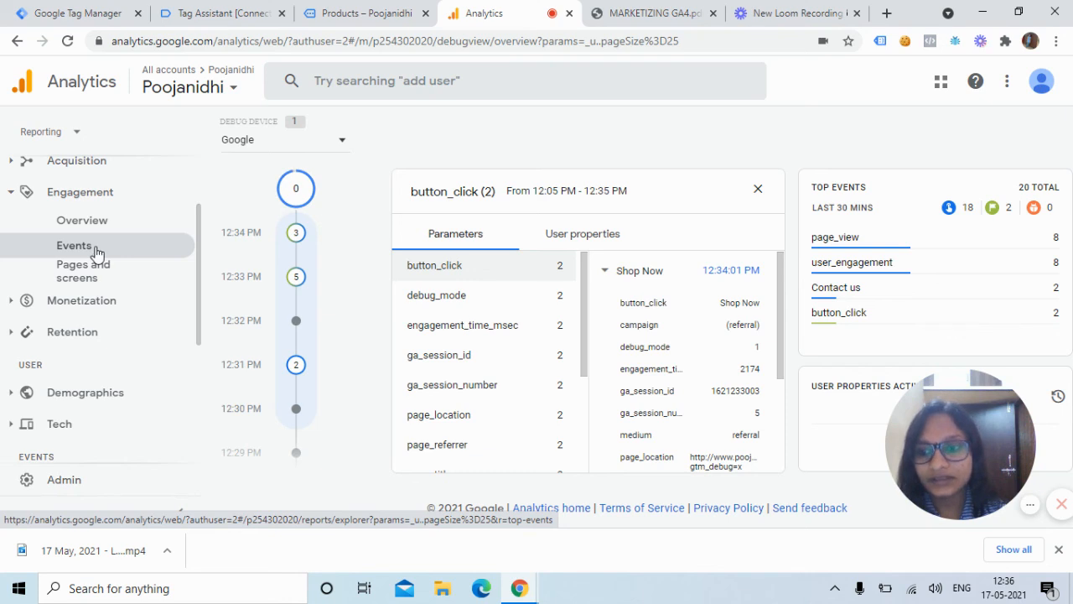
left_click(74, 246)
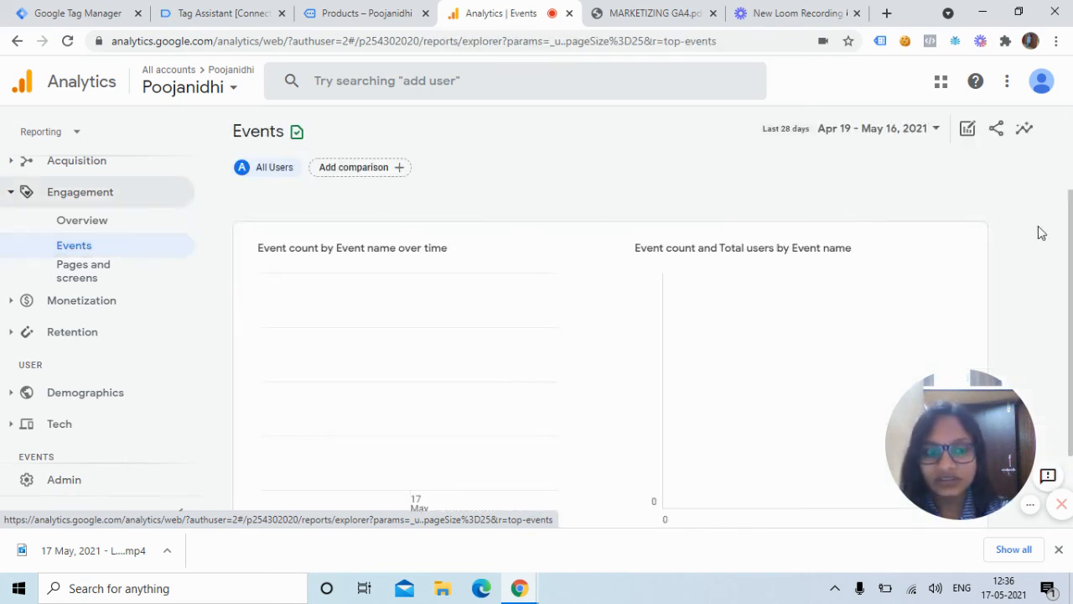
left_click_drag(1070, 301, 1070, 419)
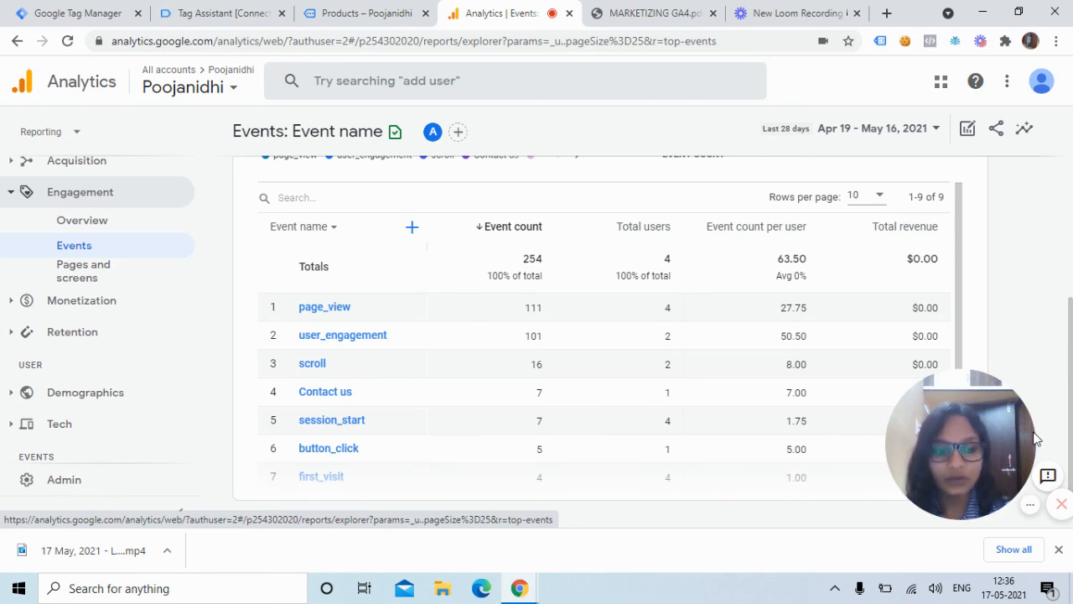
left_click_drag(1006, 457, 688, 277)
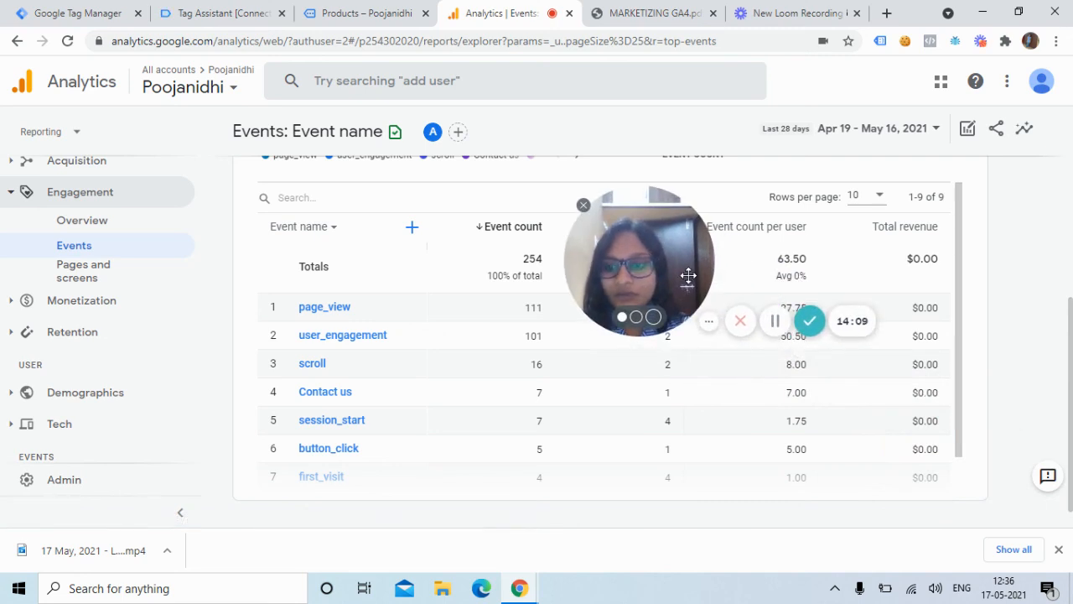